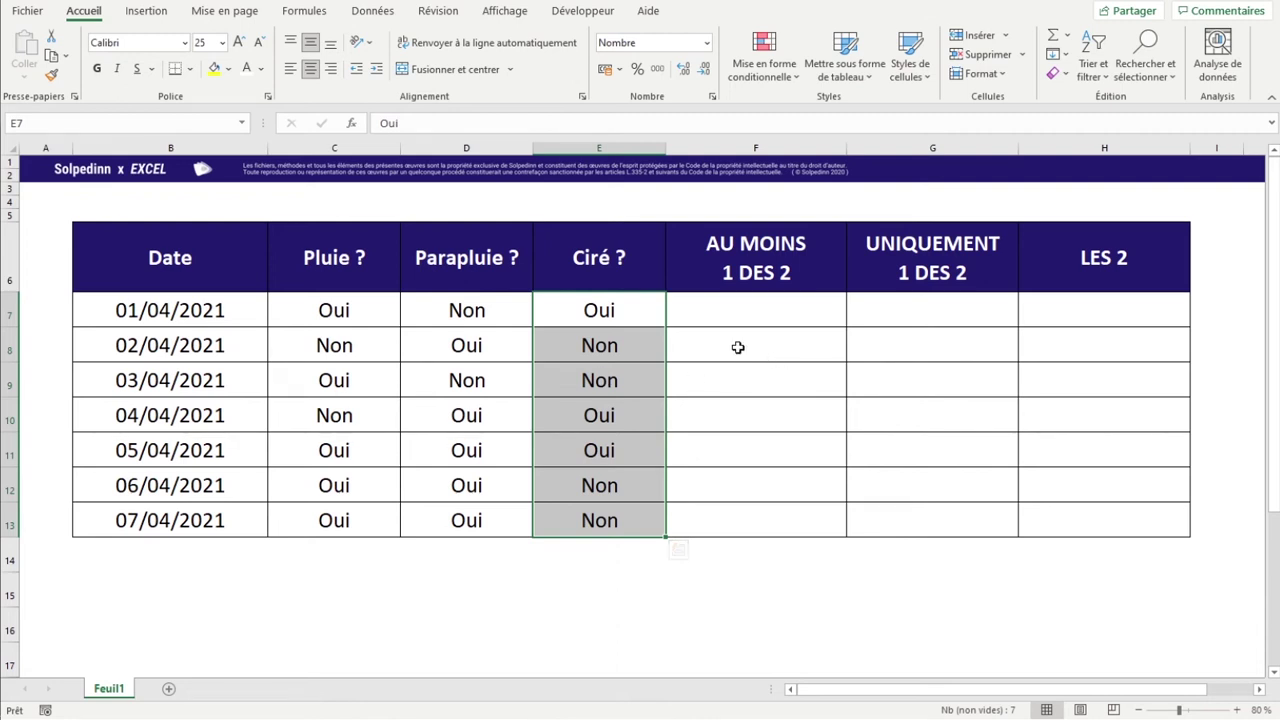
{"action": "left_click", "coordinate": [670, 317]}
{"action": "left_click", "coordinate": [755, 148]}
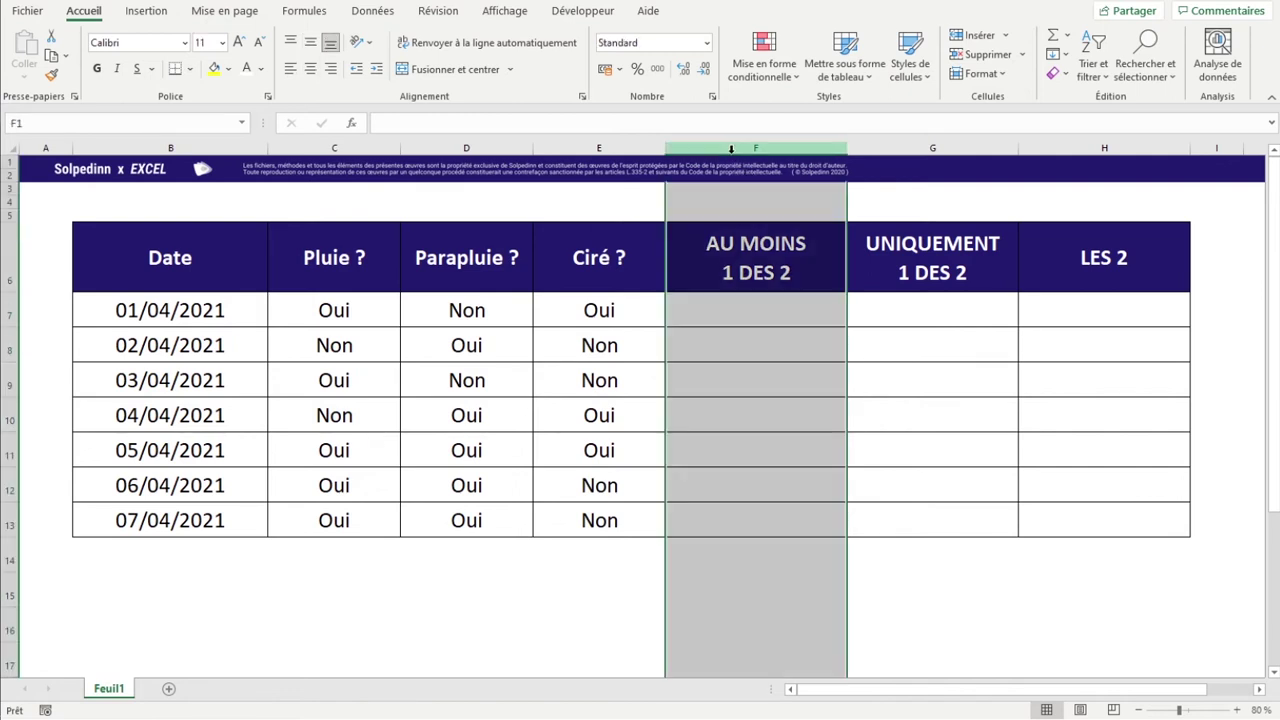
{"action": "left_click", "coordinate": [706, 320]}
{"action": "left_click_drag", "start_coordinate": [497, 282], "coordinate": [564, 280]}
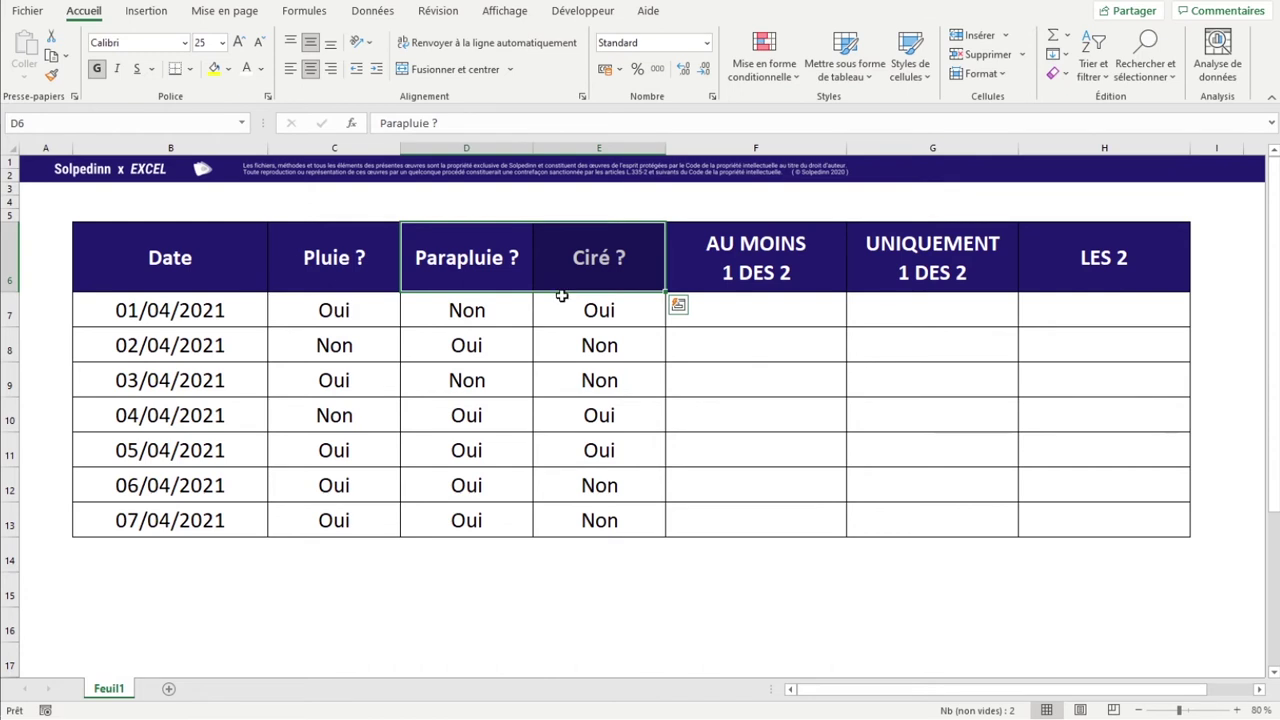
Begin an OU formula in F7 with D7="Oui" as its first logical test
{"action": "left_click", "coordinate": [764, 321]}
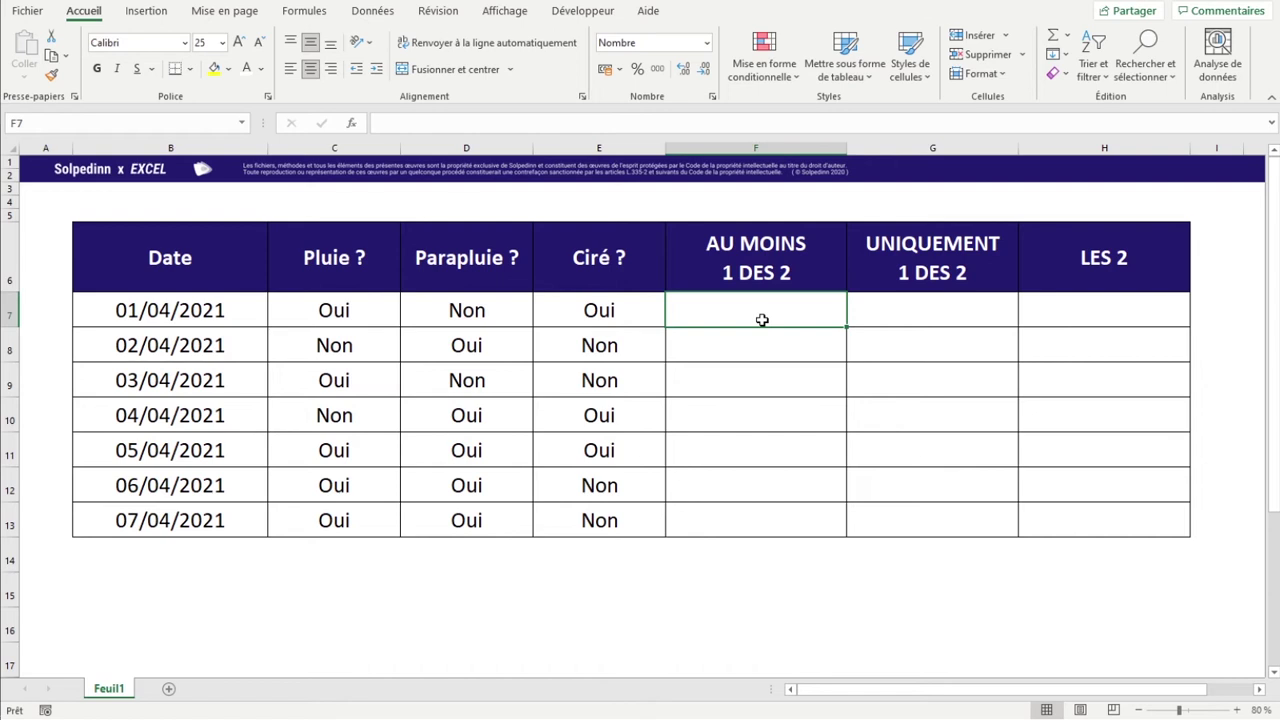
{"action": "type", "text": "="}
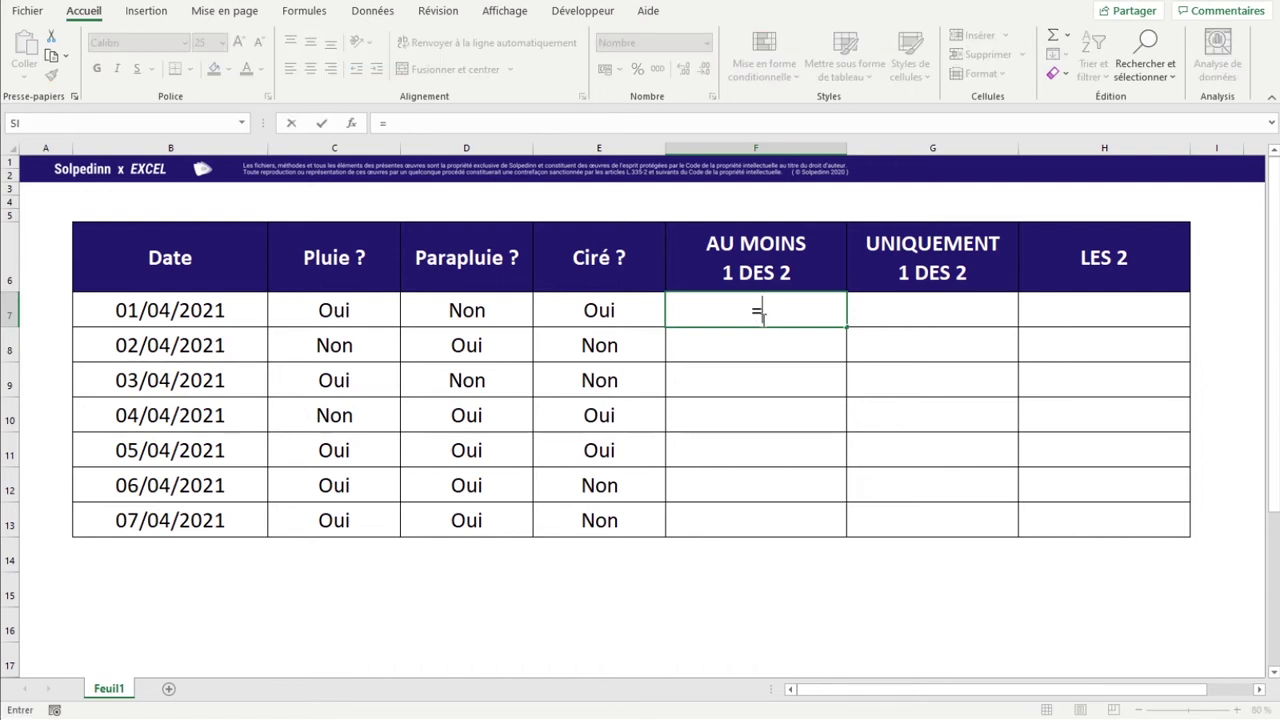
{"action": "type", "text": "OU"}
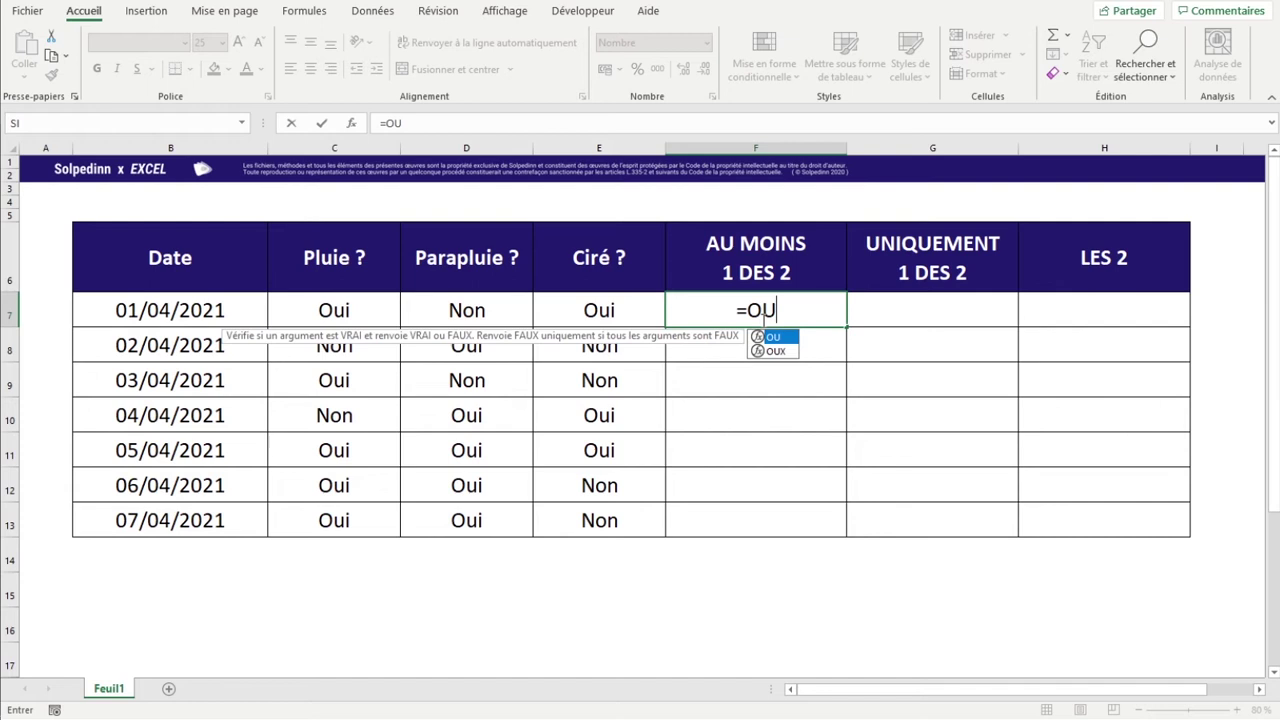
{"action": "type", "text": "("}
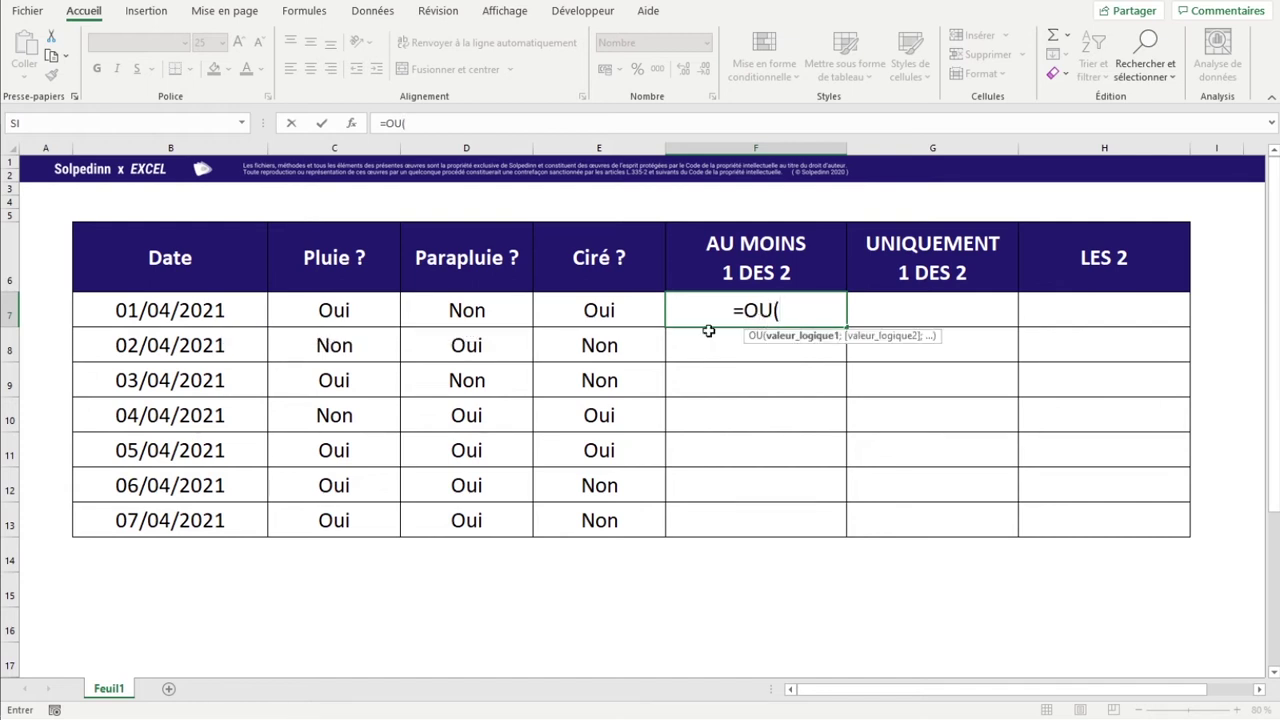
{"action": "left_click", "coordinate": [446, 310]}
{"action": "type", "text": "=\"Oui\";"}
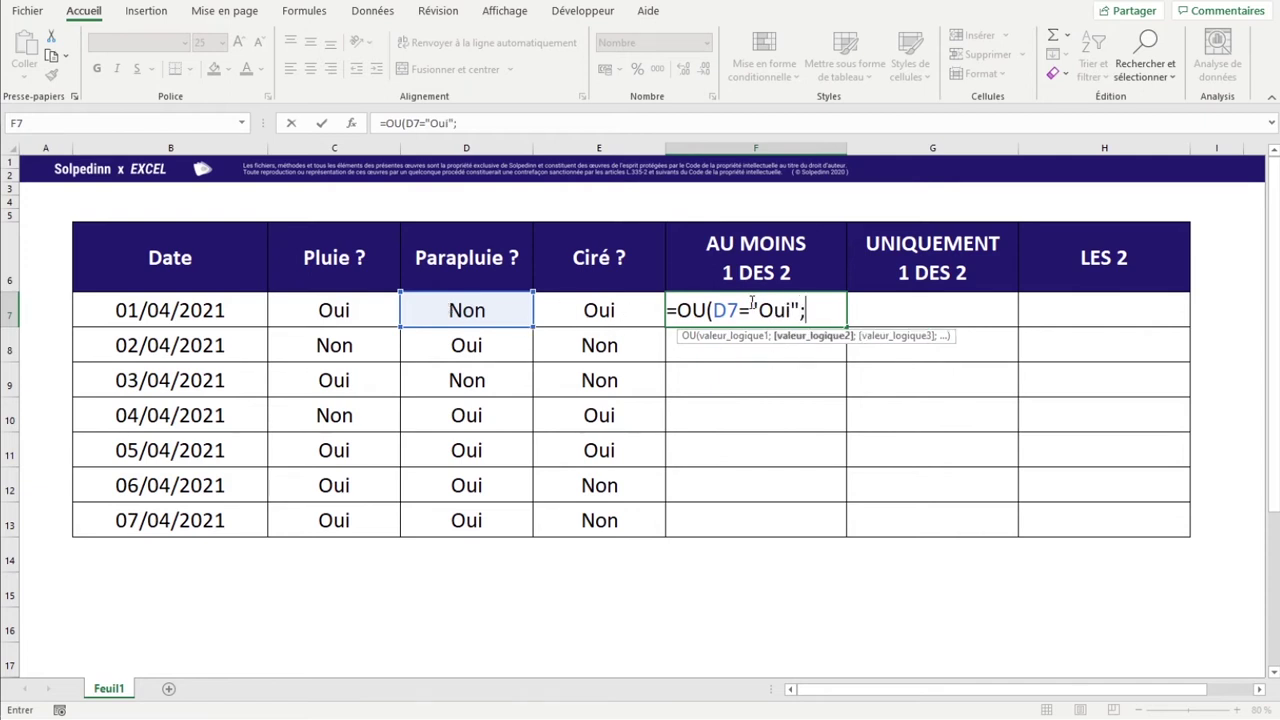
{"action": "left_click_drag", "start_coordinate": [714, 310], "coordinate": [800, 310]}
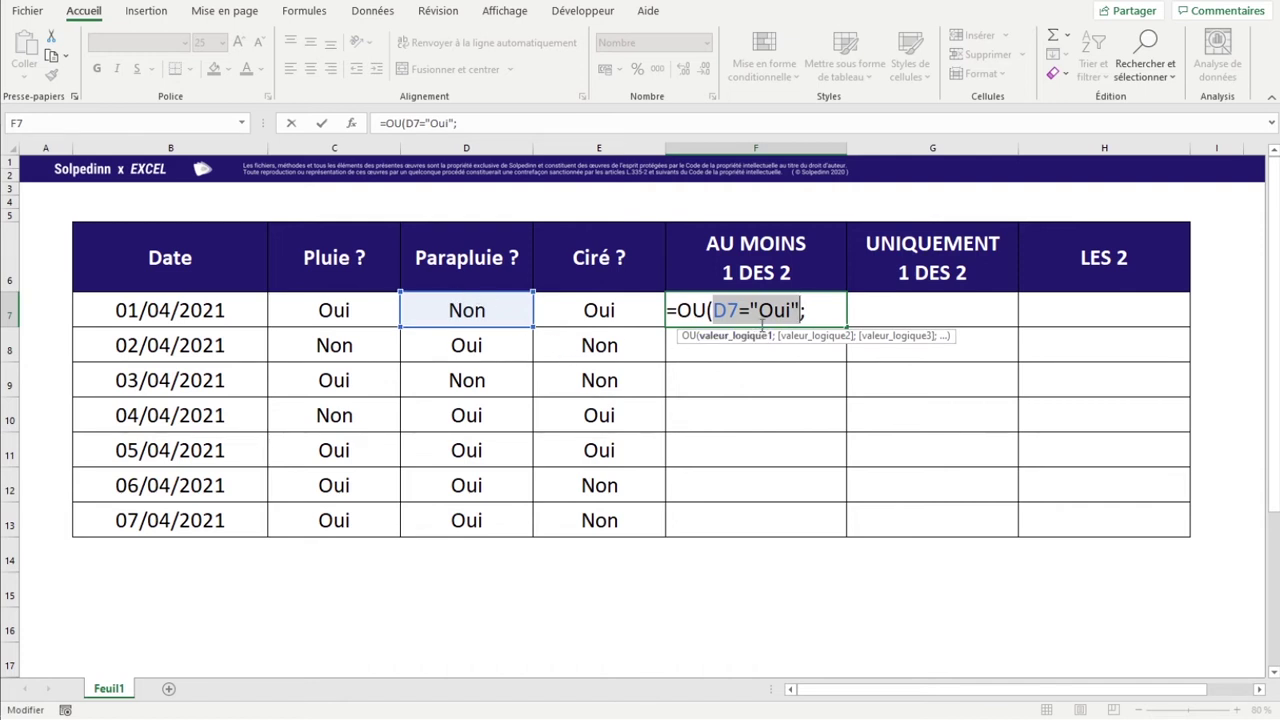
{"action": "left_click_drag", "start_coordinate": [757, 313], "coordinate": [810, 310]}
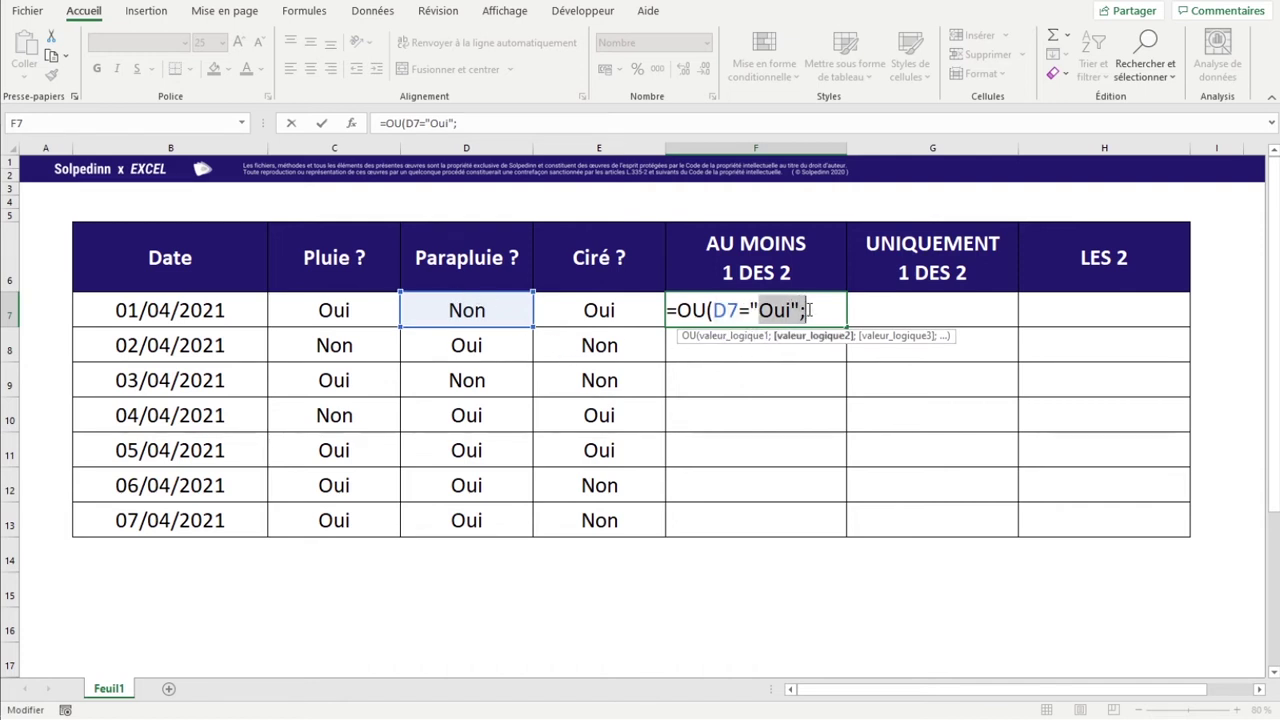
{"action": "left_click", "coordinate": [810, 310]}
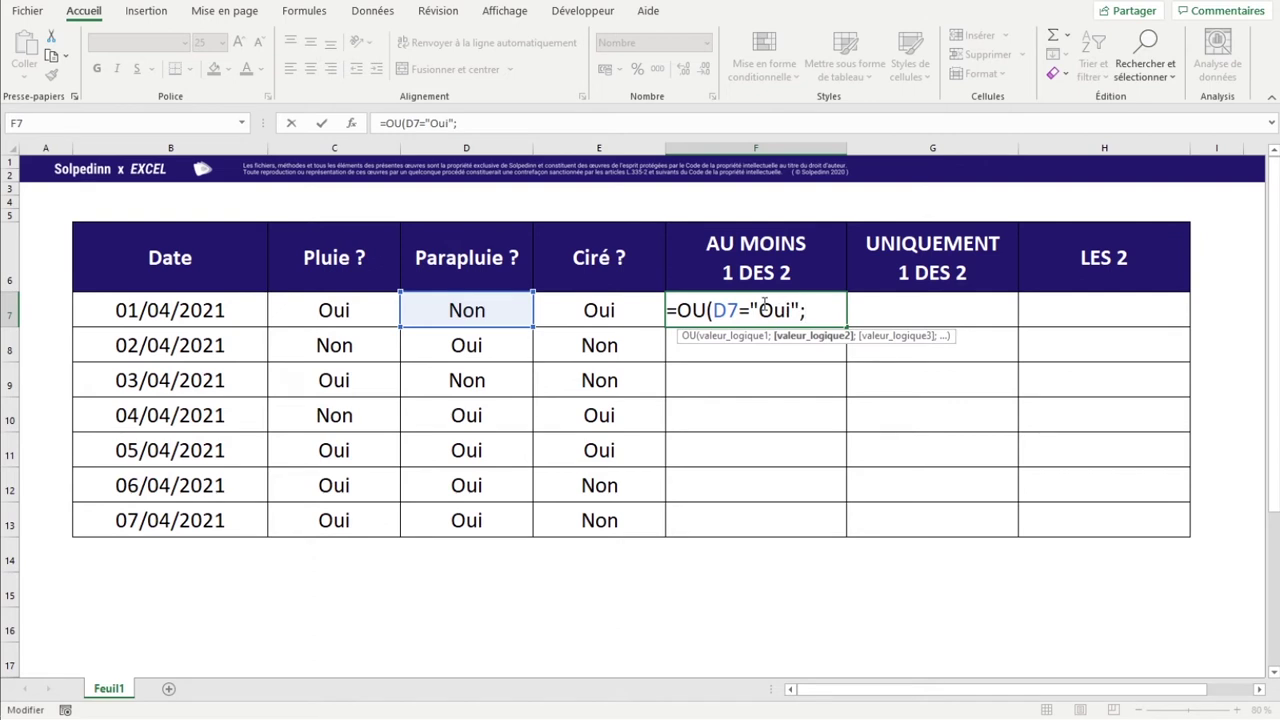
Complete the F7 formula as =OU(D7="Oui";E7="Oui") and fill it down to F13
{"action": "left_click", "coordinate": [607, 313]}
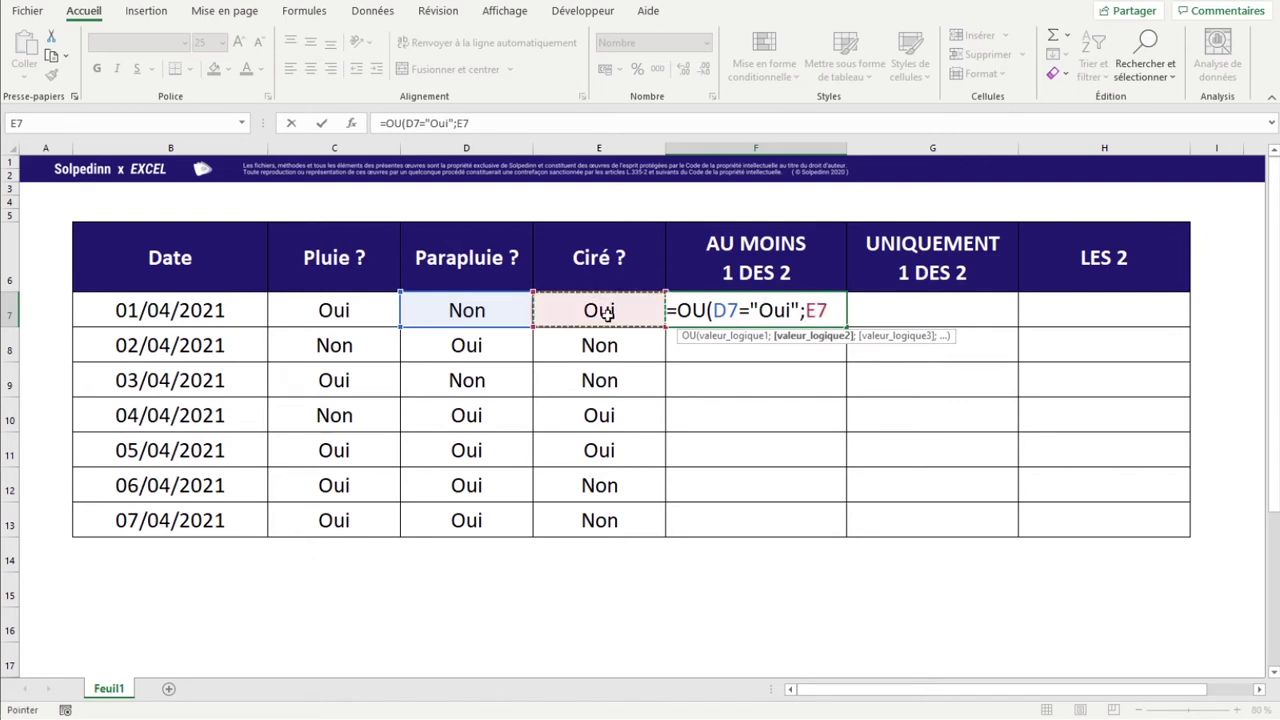
{"action": "type", "text": "="}
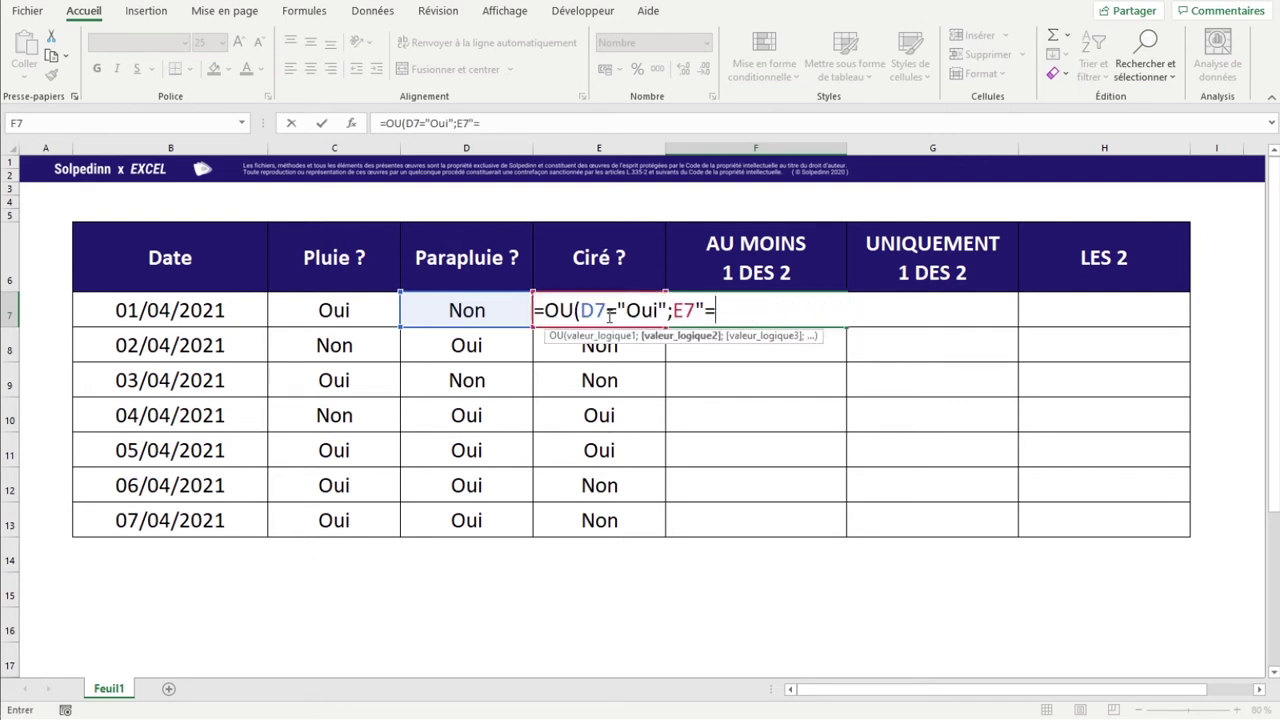
{"action": "type", "text": "\"Oui\")"}
{"action": "key", "text": "Return"}
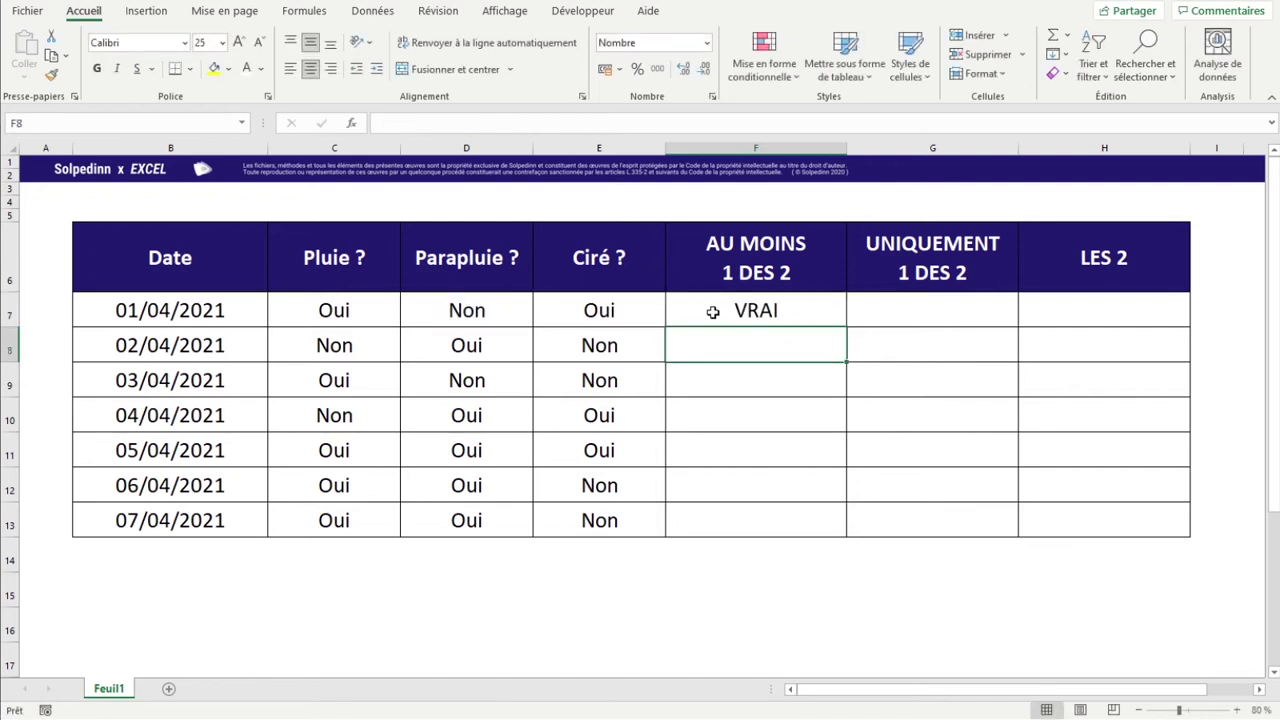
{"action": "left_click", "coordinate": [816, 312]}
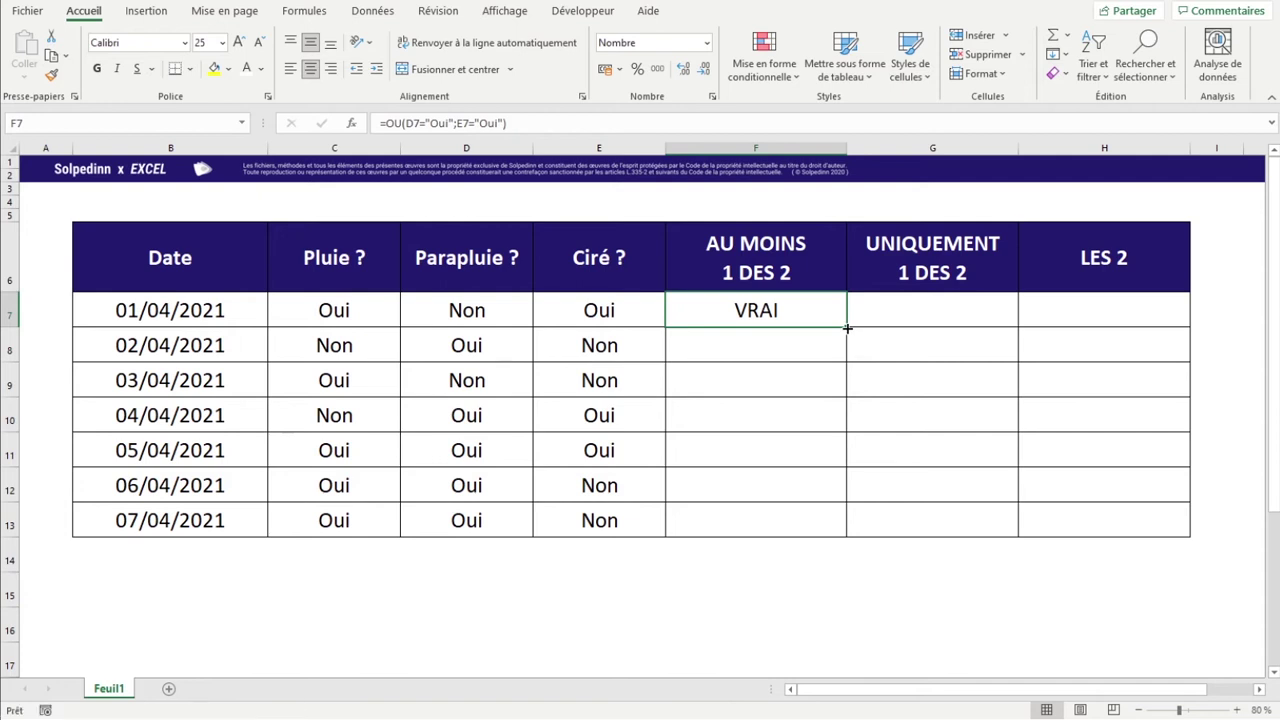
{"action": "double_click", "coordinate": [847, 328]}
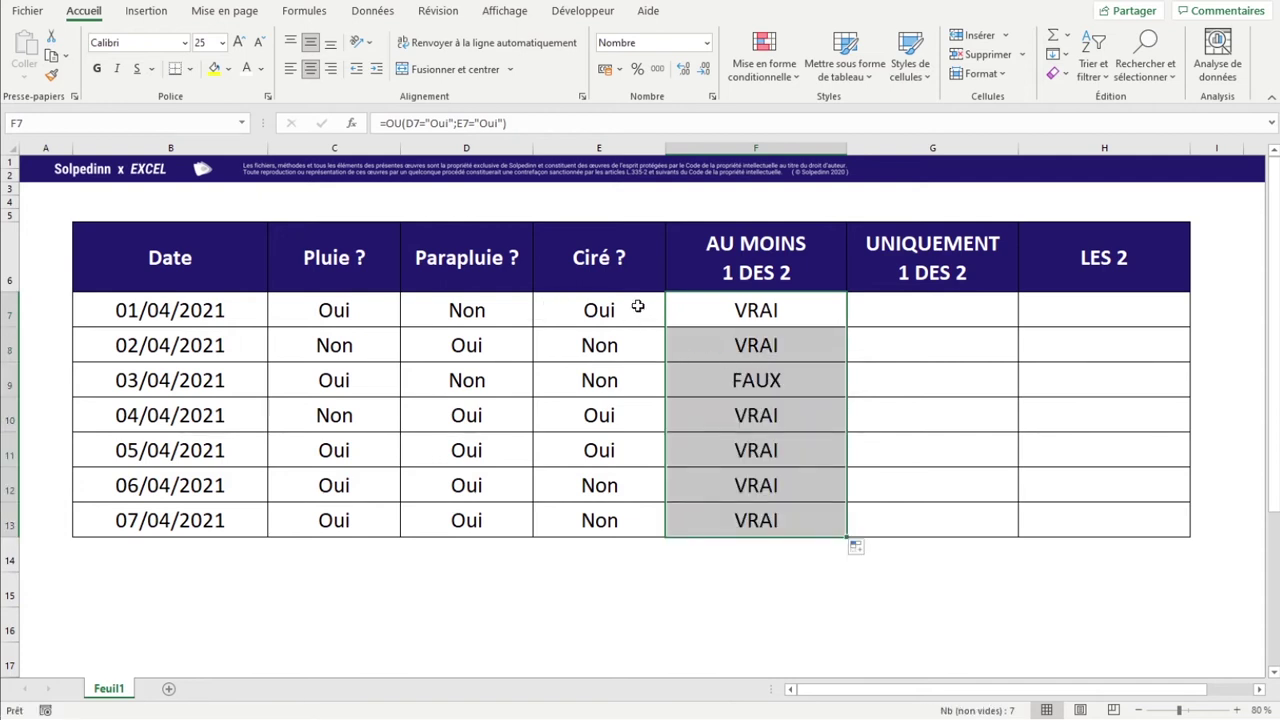
Check the AU MOINS 1 DES 2 results row by row against the Parapluie and Ciré answers, and review the formula in F7
{"action": "left_click", "coordinate": [736, 318]}
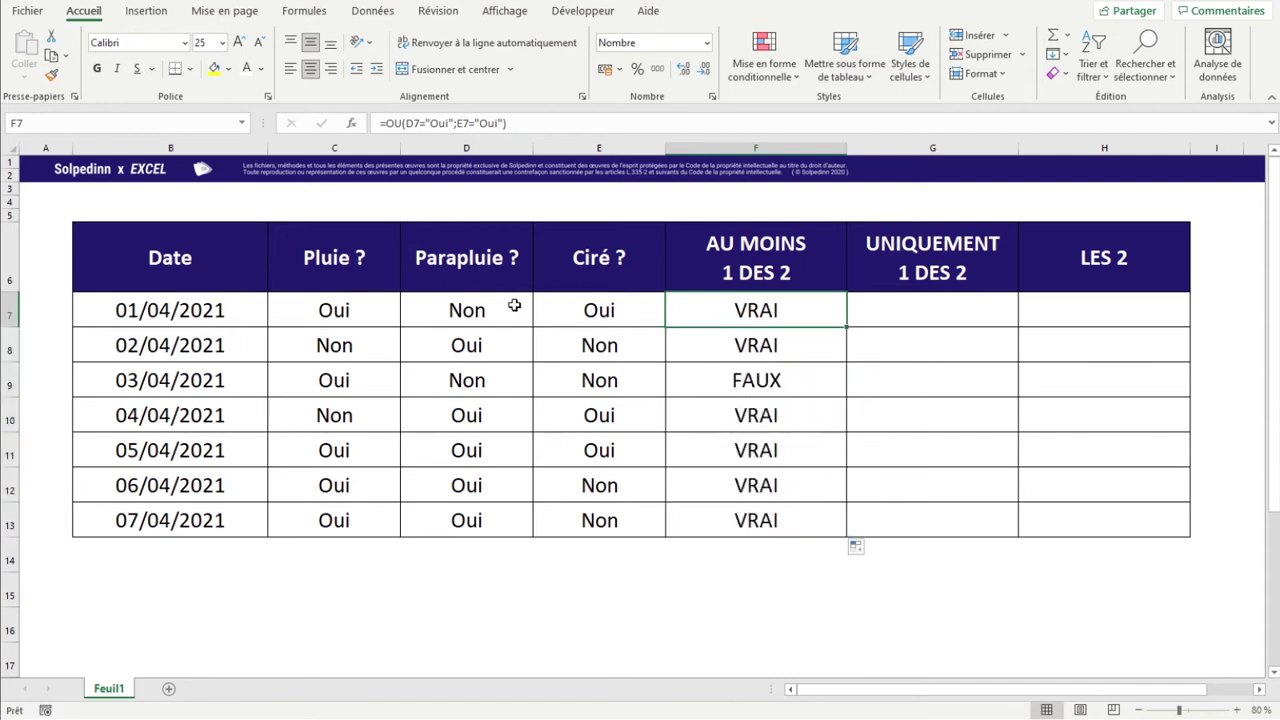
{"action": "left_click_drag", "start_coordinate": [446, 306], "coordinate": [477, 335]}
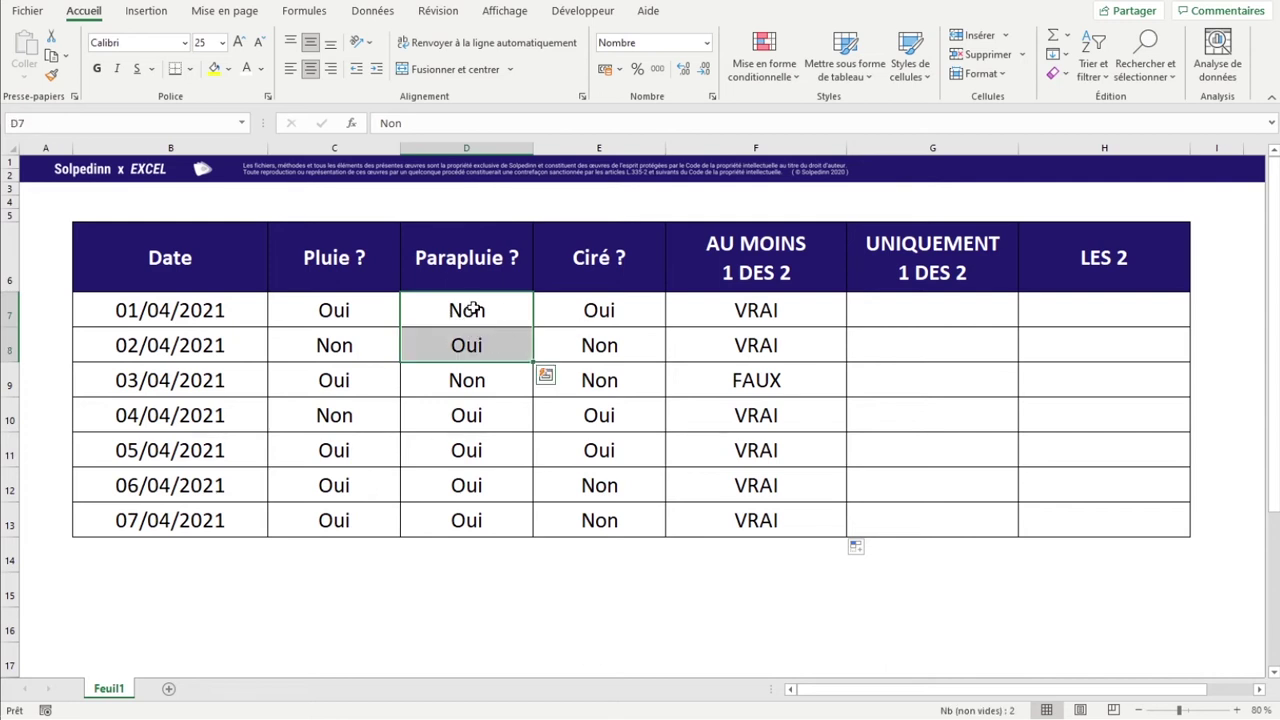
{"action": "left_click", "coordinate": [472, 310]}
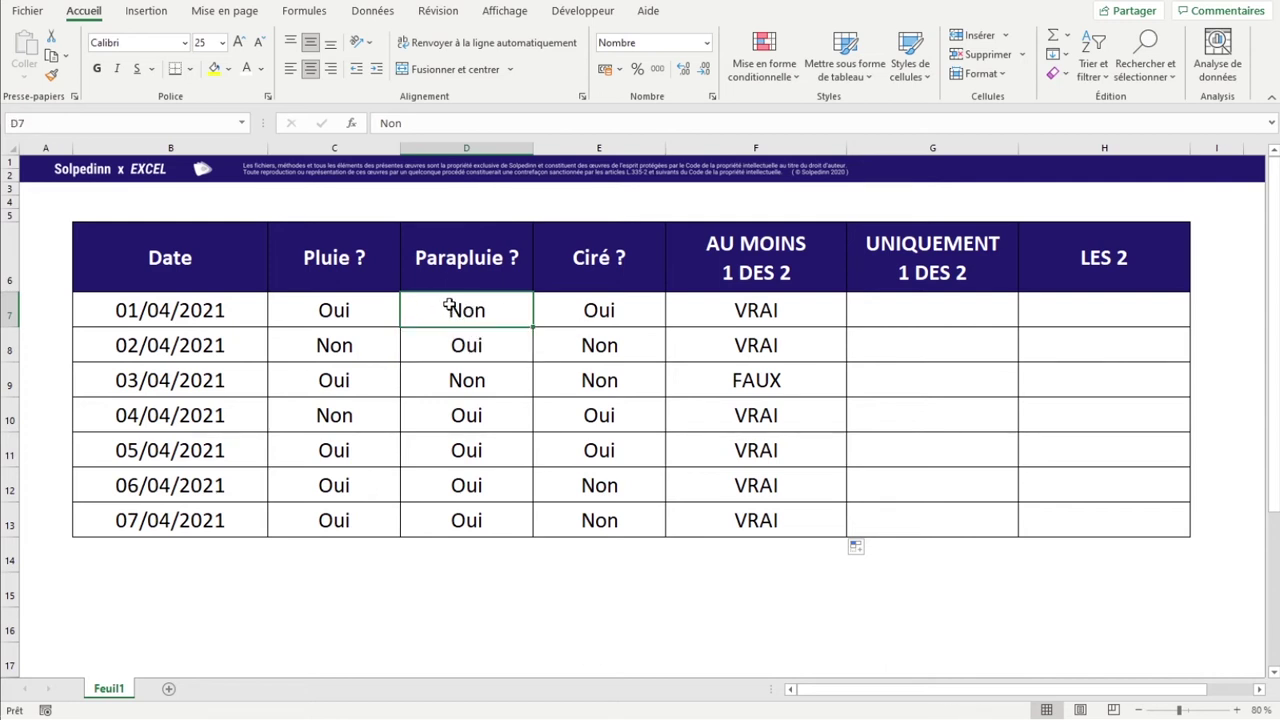
{"action": "left_click_drag", "start_coordinate": [452, 306], "coordinate": [590, 310]}
{"action": "left_click_drag", "start_coordinate": [457, 345], "coordinate": [569, 346]}
{"action": "left_click_drag", "start_coordinate": [487, 385], "coordinate": [600, 382]}
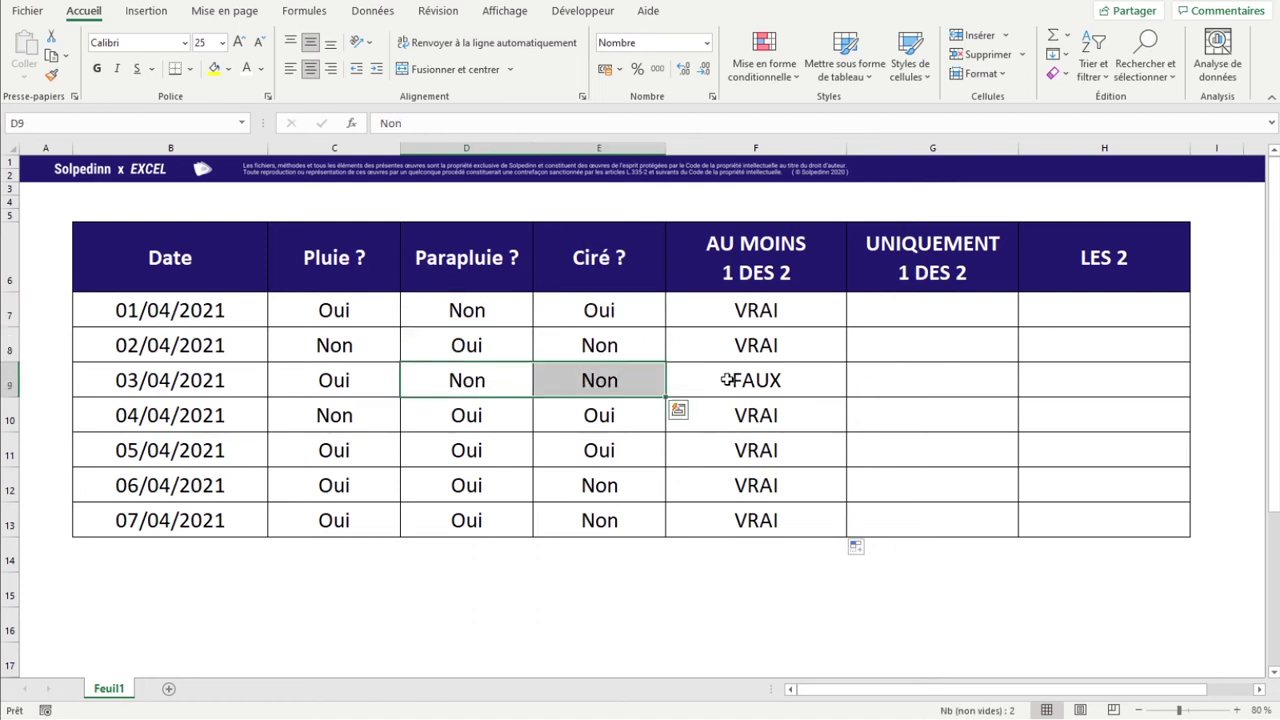
{"action": "left_click", "coordinate": [728, 380]}
{"action": "left_click", "coordinate": [505, 416]}
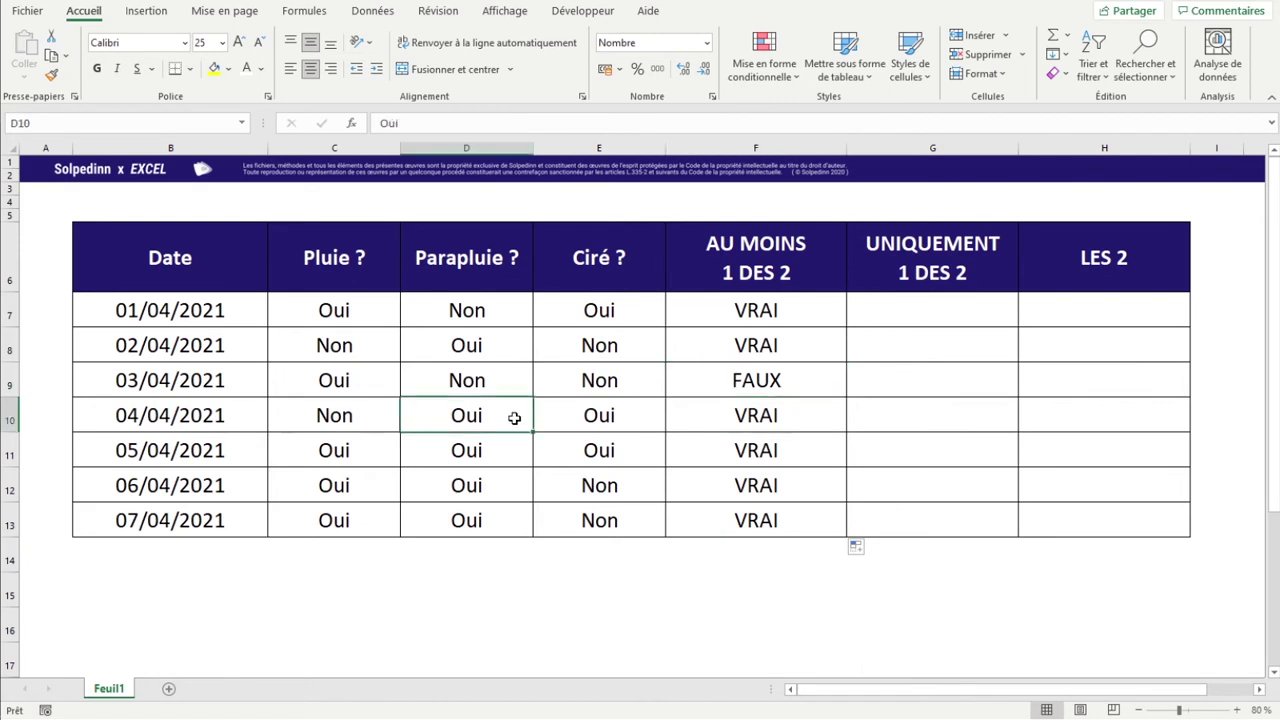
{"action": "left_click_drag", "start_coordinate": [514, 418], "coordinate": [578, 420]}
{"action": "left_click_drag", "start_coordinate": [486, 449], "coordinate": [596, 450]}
{"action": "left_click_drag", "start_coordinate": [474, 487], "coordinate": [572, 519]}
{"action": "left_click", "coordinate": [749, 443]}
{"action": "double_click", "coordinate": [764, 300]}
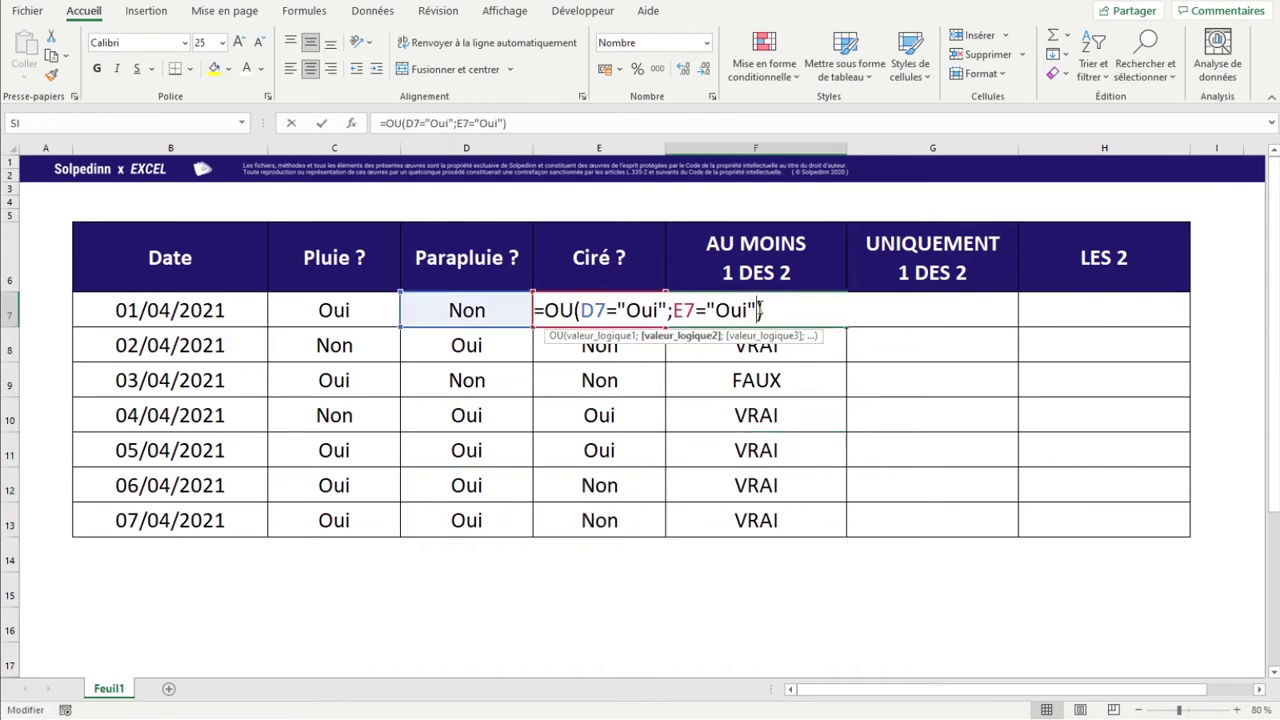
{"action": "key", "text": "Return"}
{"action": "double_click", "coordinate": [760, 309]}
{"action": "key", "text": "Return"}
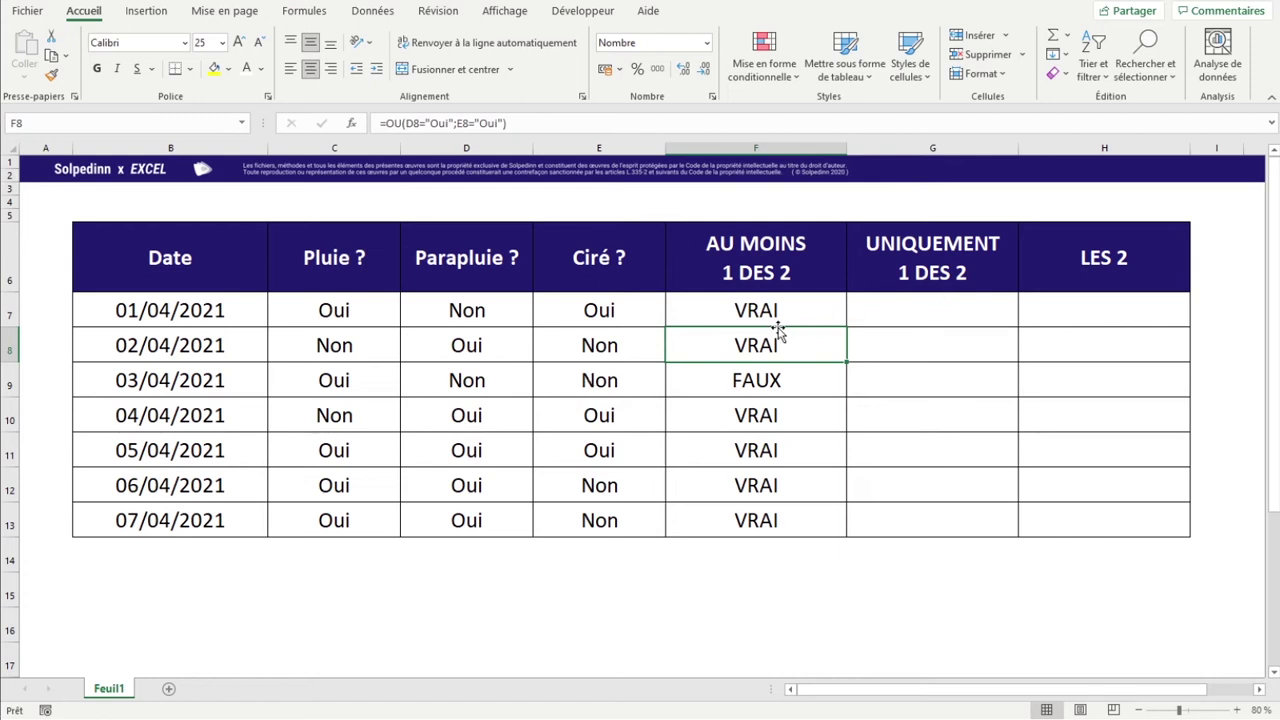
Enter =OUX(D7="Oui";E7="Oui") in G7 and fill it down to G13
{"action": "left_click", "coordinate": [903, 320]}
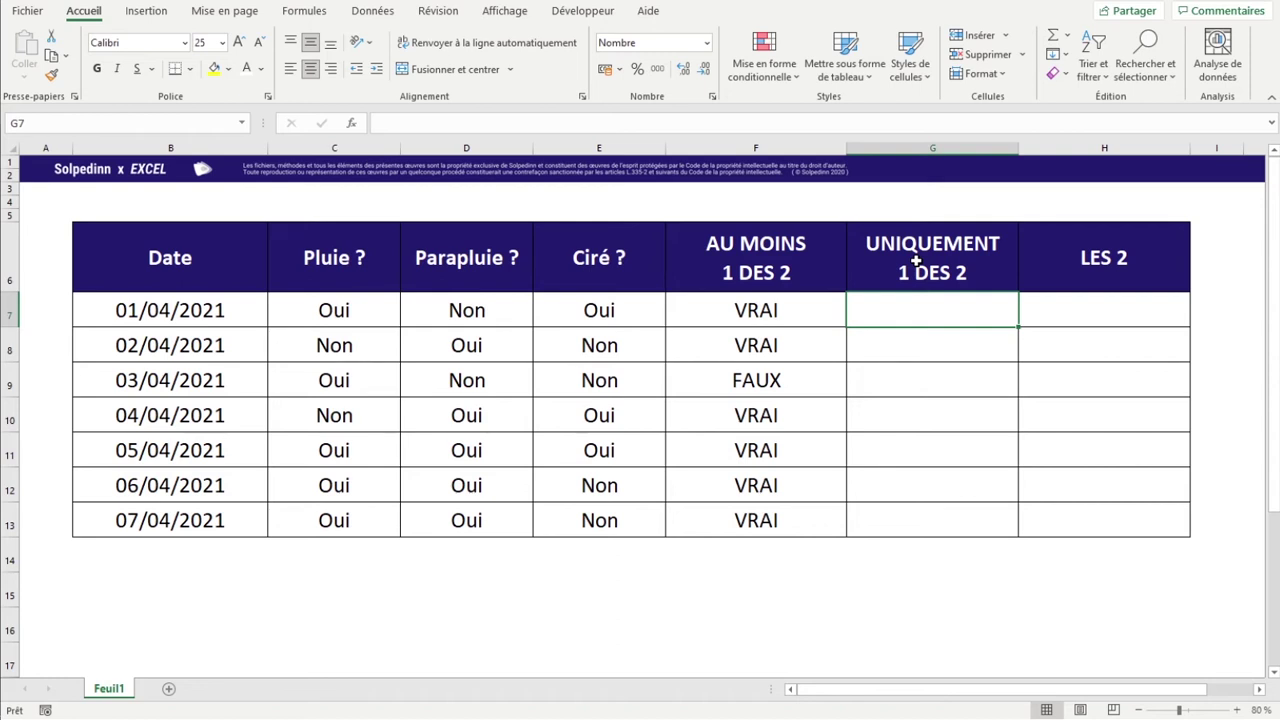
{"action": "type", "text": "=OUX("}
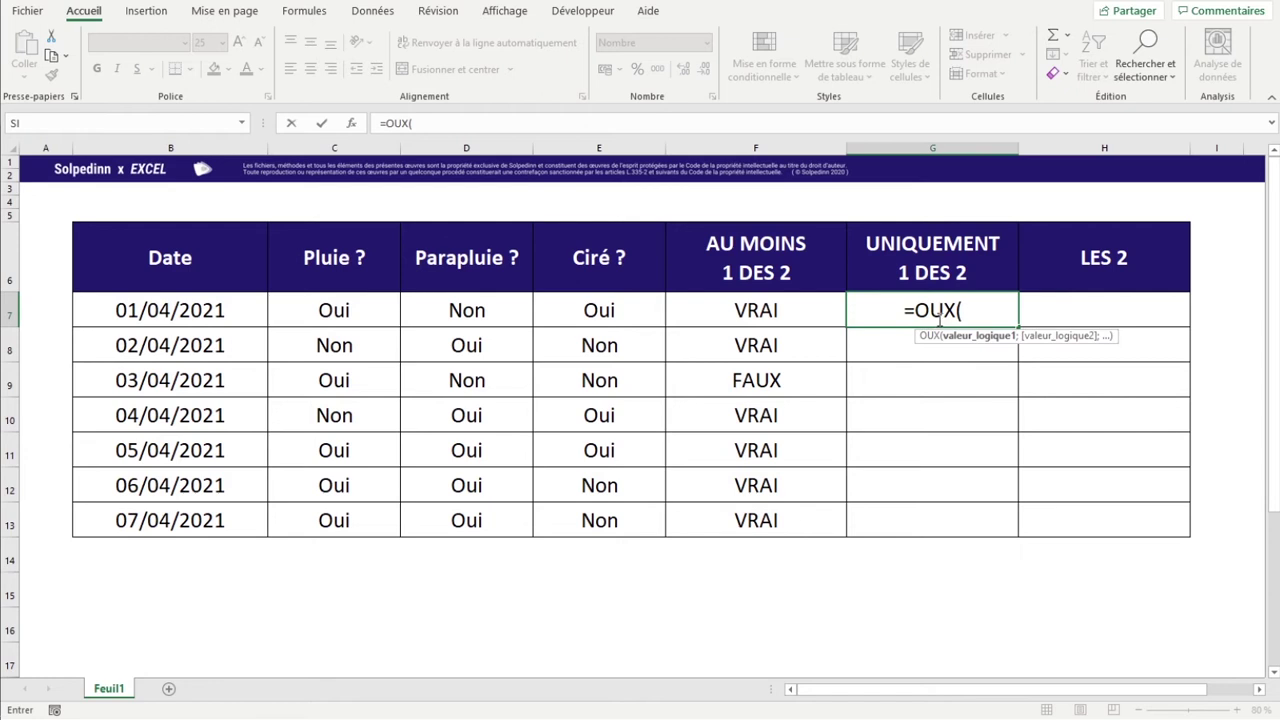
{"action": "left_click", "coordinate": [456, 314]}
{"action": "type", "text": "=\"Oui\";"}
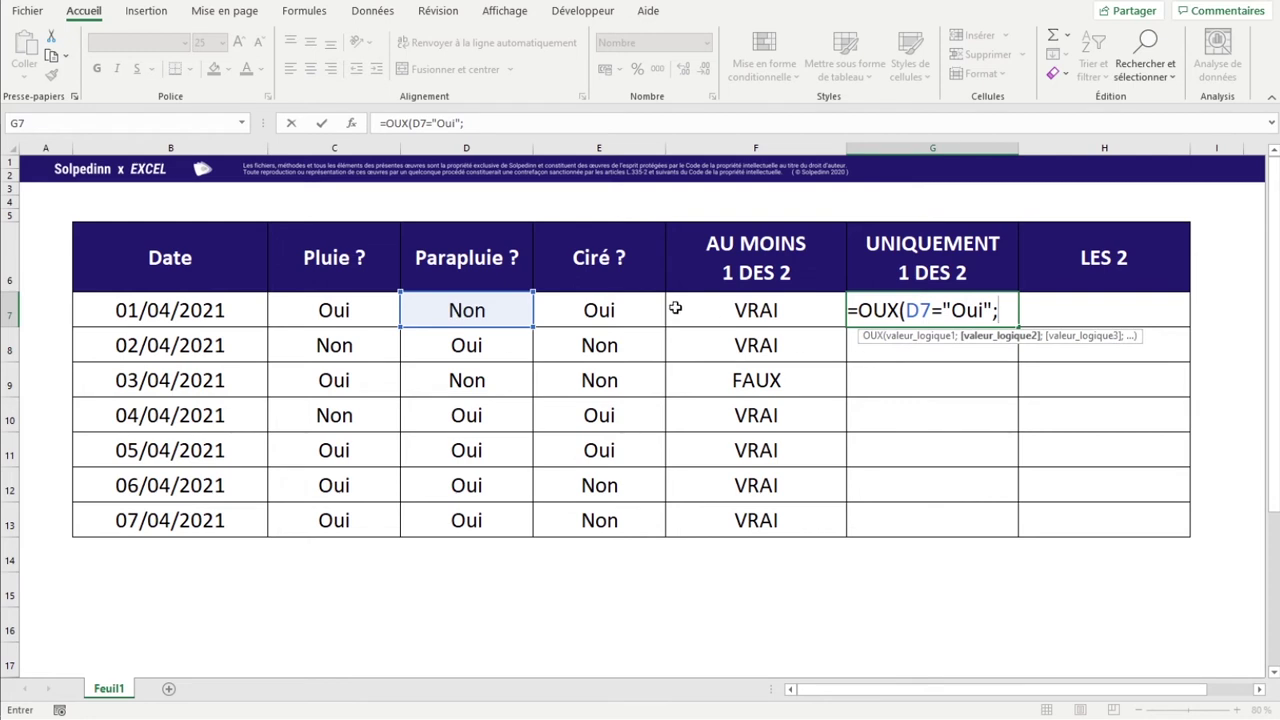
{"action": "left_click", "coordinate": [620, 309]}
{"action": "type", "text": "=\"Oui\")"}
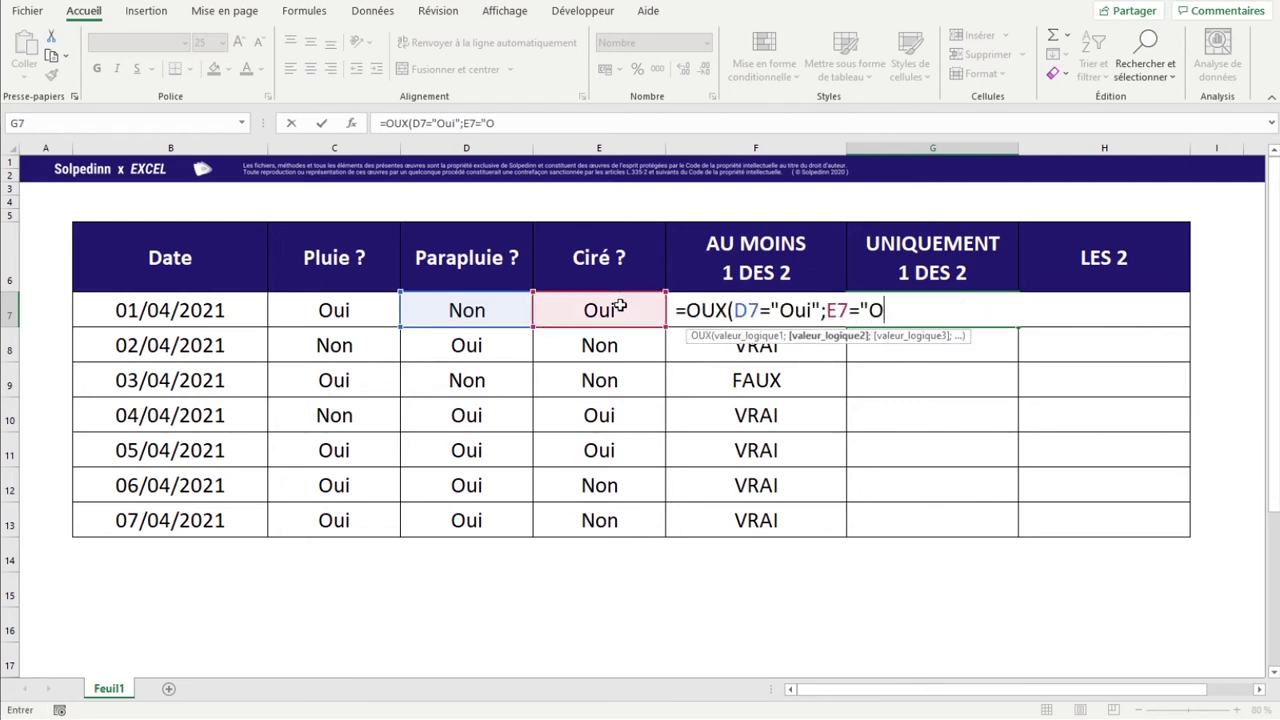
{"action": "key", "text": "Return"}
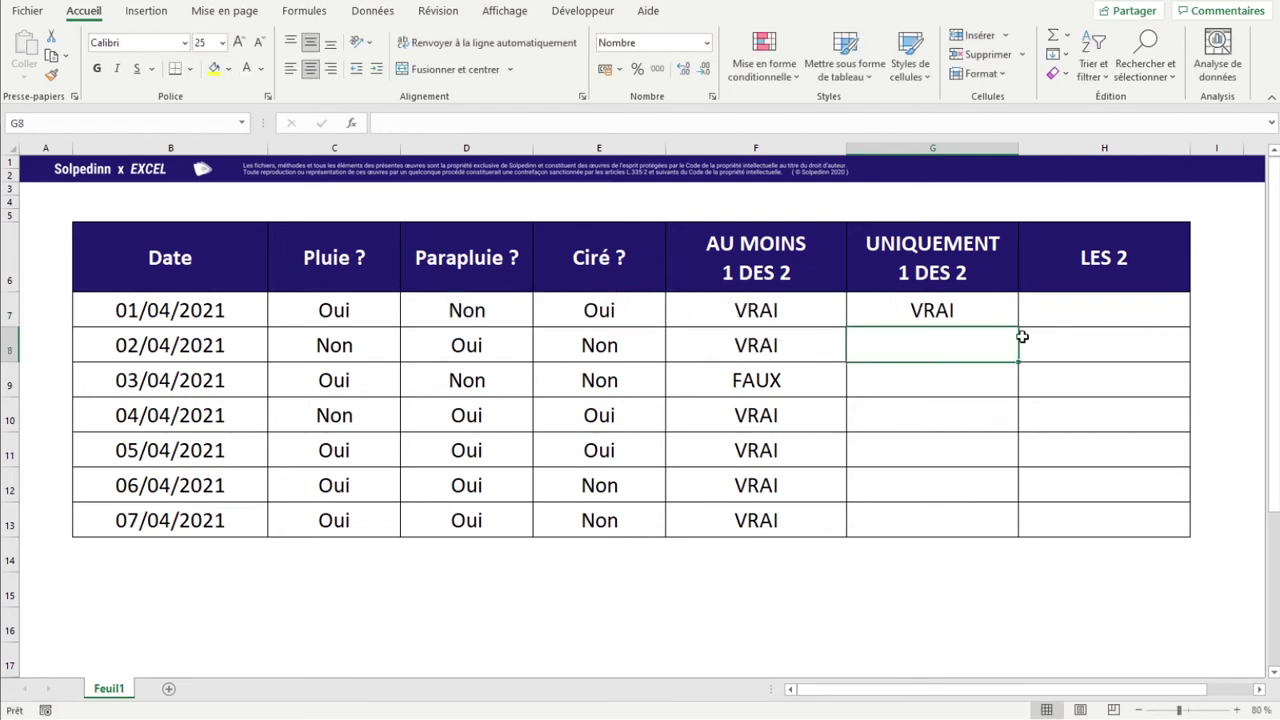
{"action": "left_click", "coordinate": [960, 311]}
{"action": "double_click", "coordinate": [1018, 328]}
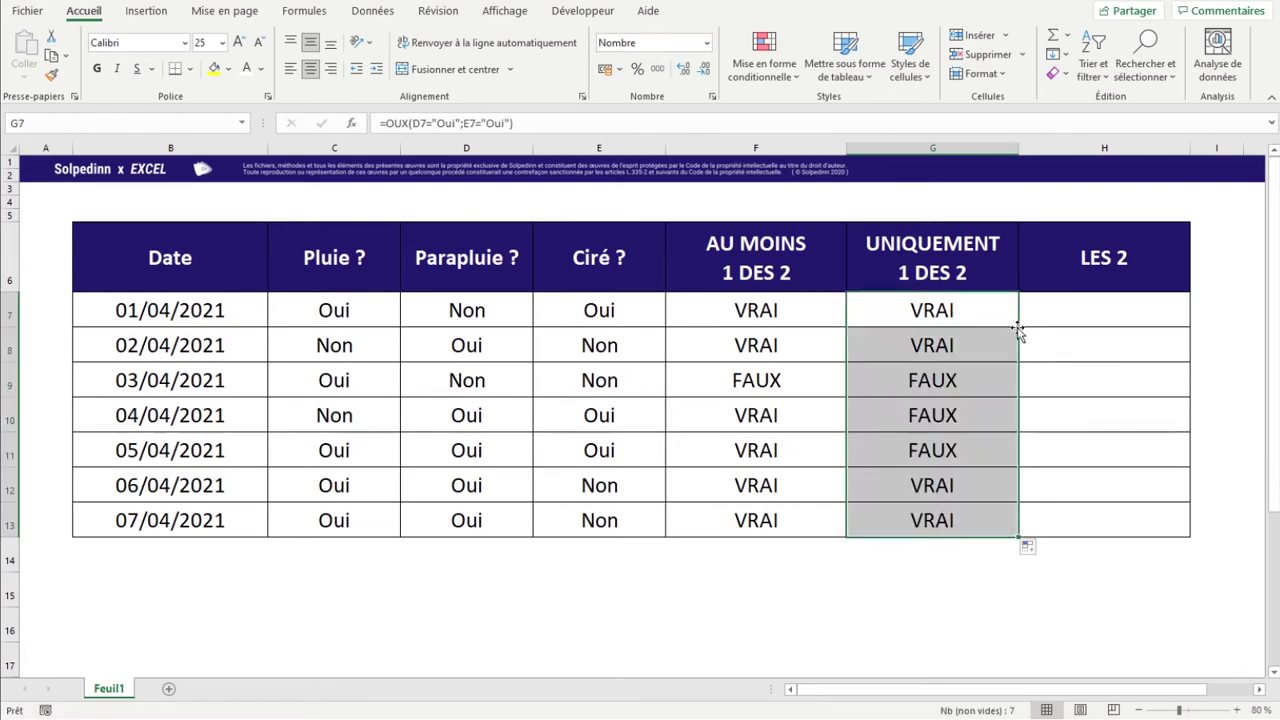
Highlight the FAUX result cells F9:G9 and G10:G11 with yellow fill
{"action": "left_click_drag", "start_coordinate": [766, 380], "coordinate": [928, 384]}
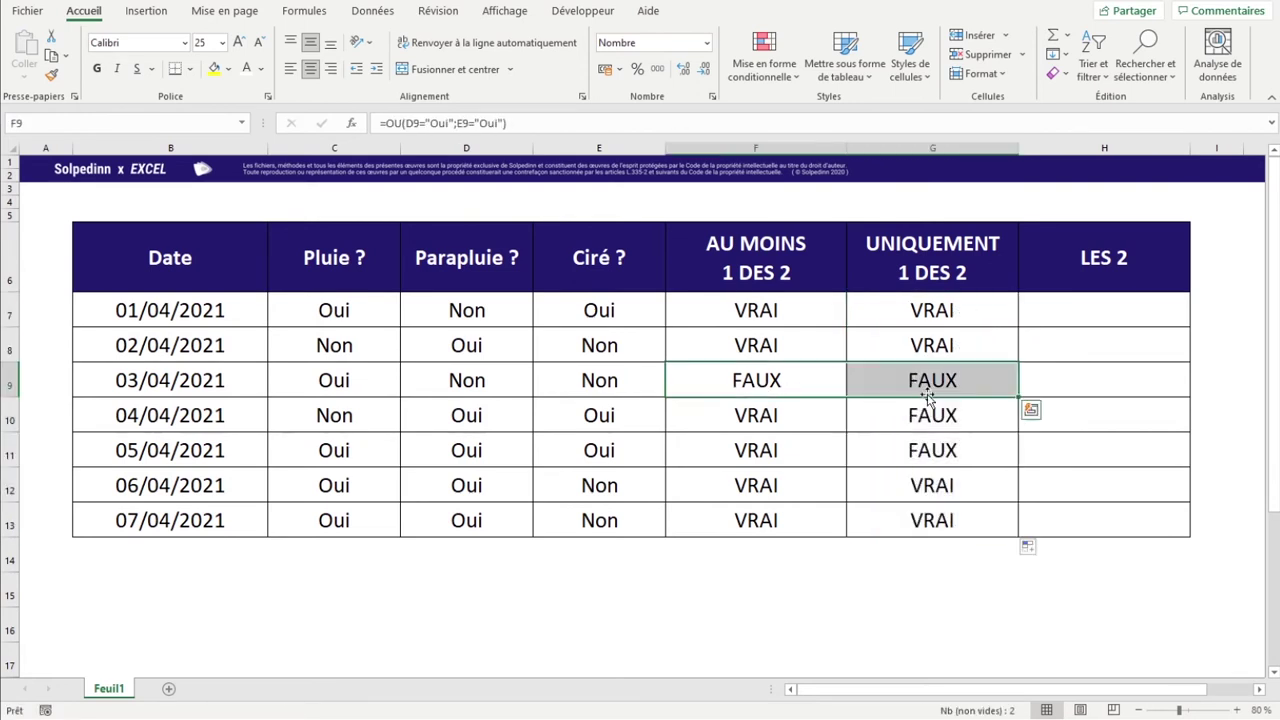
{"action": "left_click", "coordinate": [214, 68]}
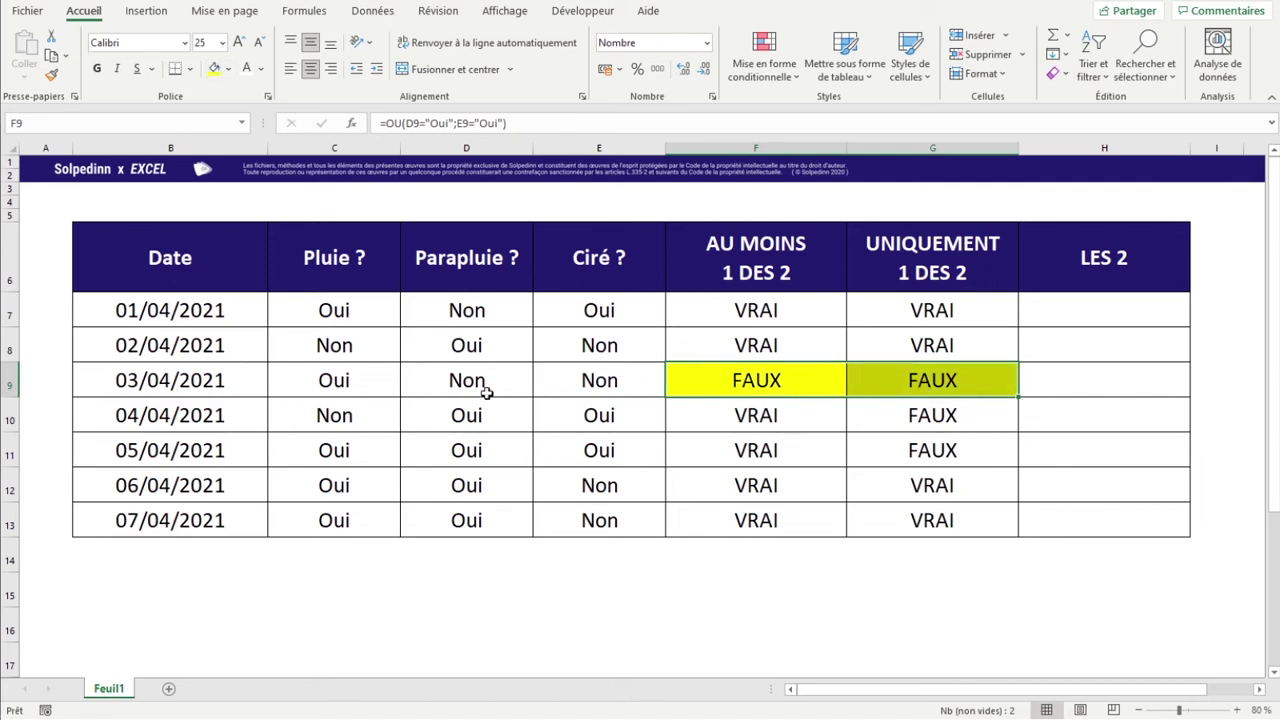
{"action": "left_click", "coordinate": [5, 382]}
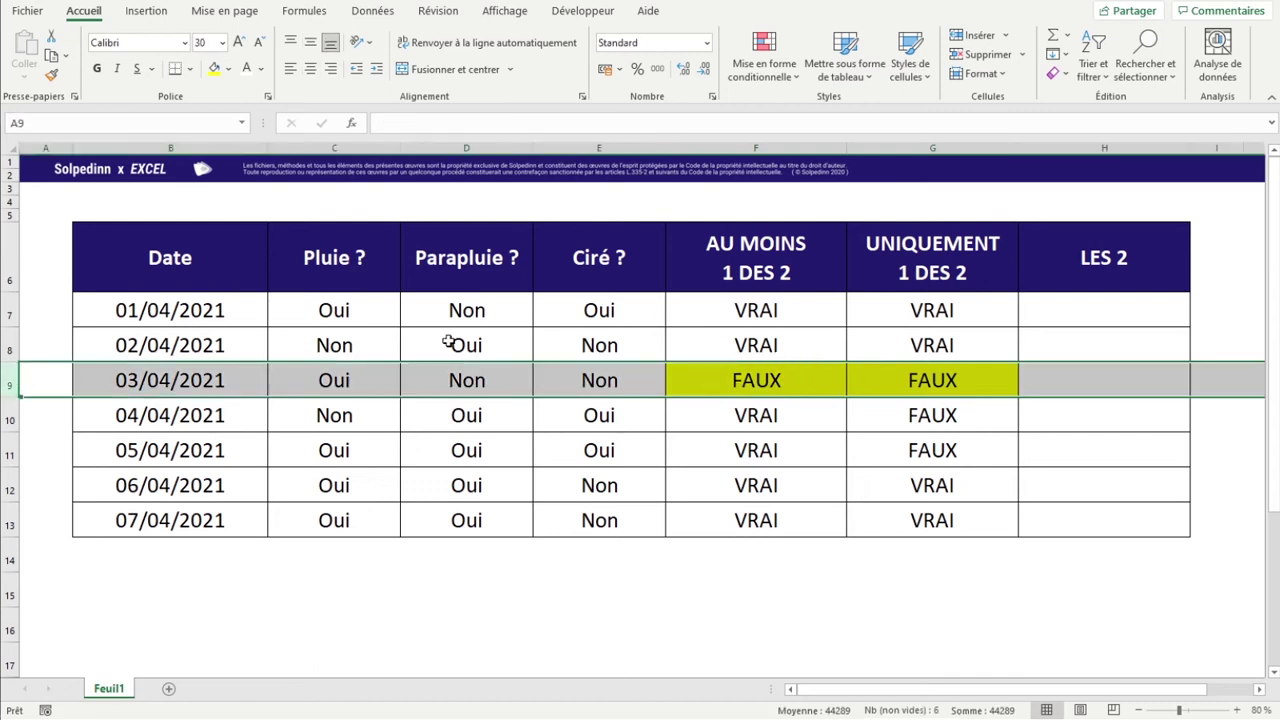
{"action": "left_click", "coordinate": [466, 378]}
{"action": "left_click_drag", "start_coordinate": [487, 381], "coordinate": [569, 382]}
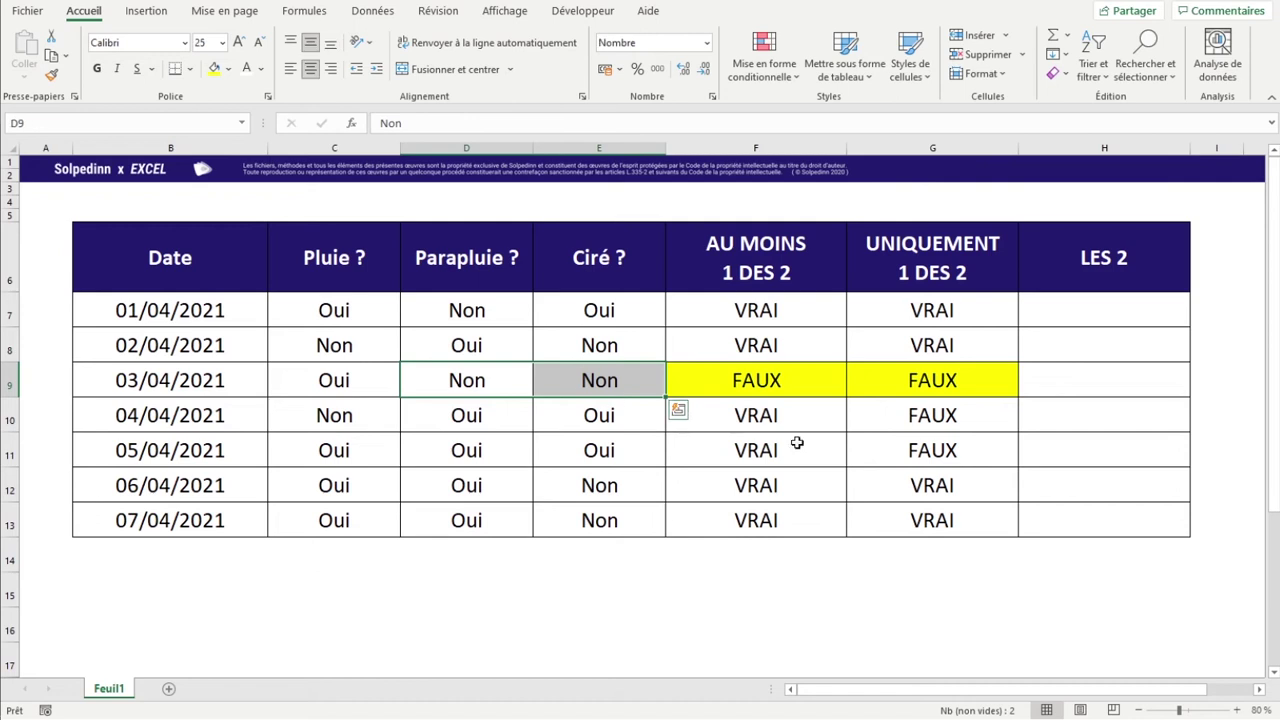
{"action": "left_click_drag", "start_coordinate": [941, 415], "coordinate": [940, 452]}
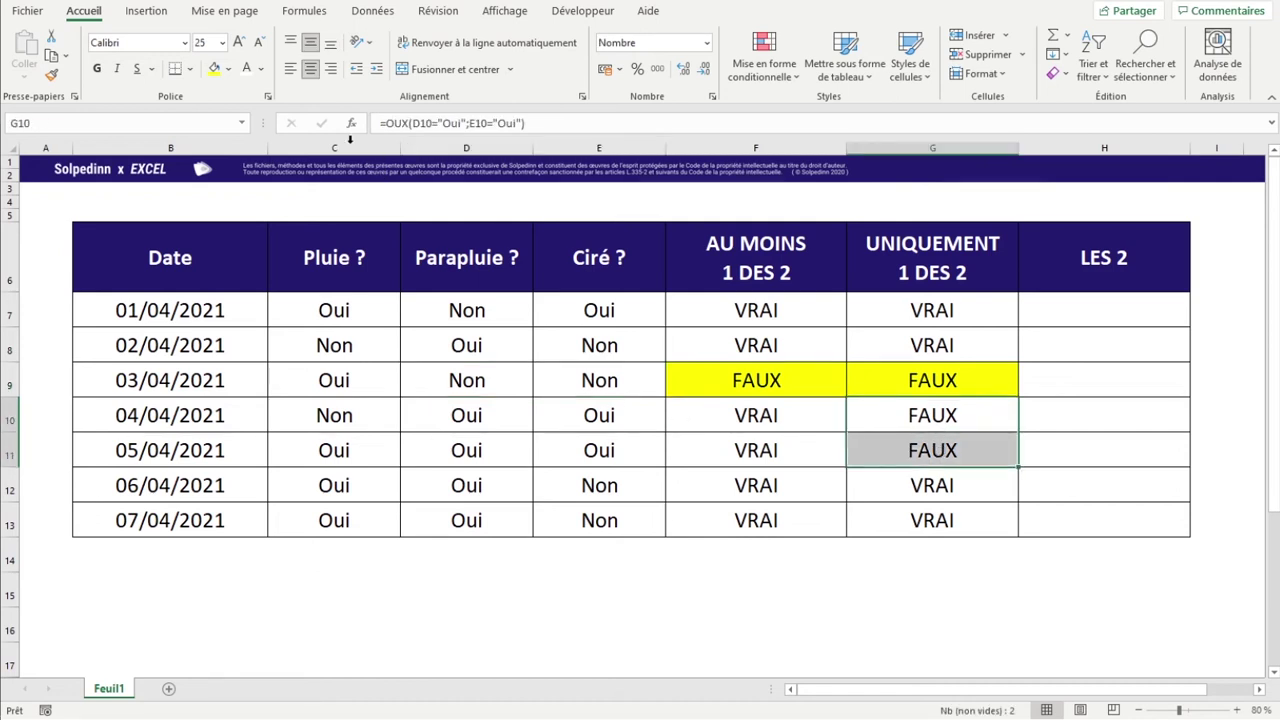
{"action": "left_click", "coordinate": [213, 68]}
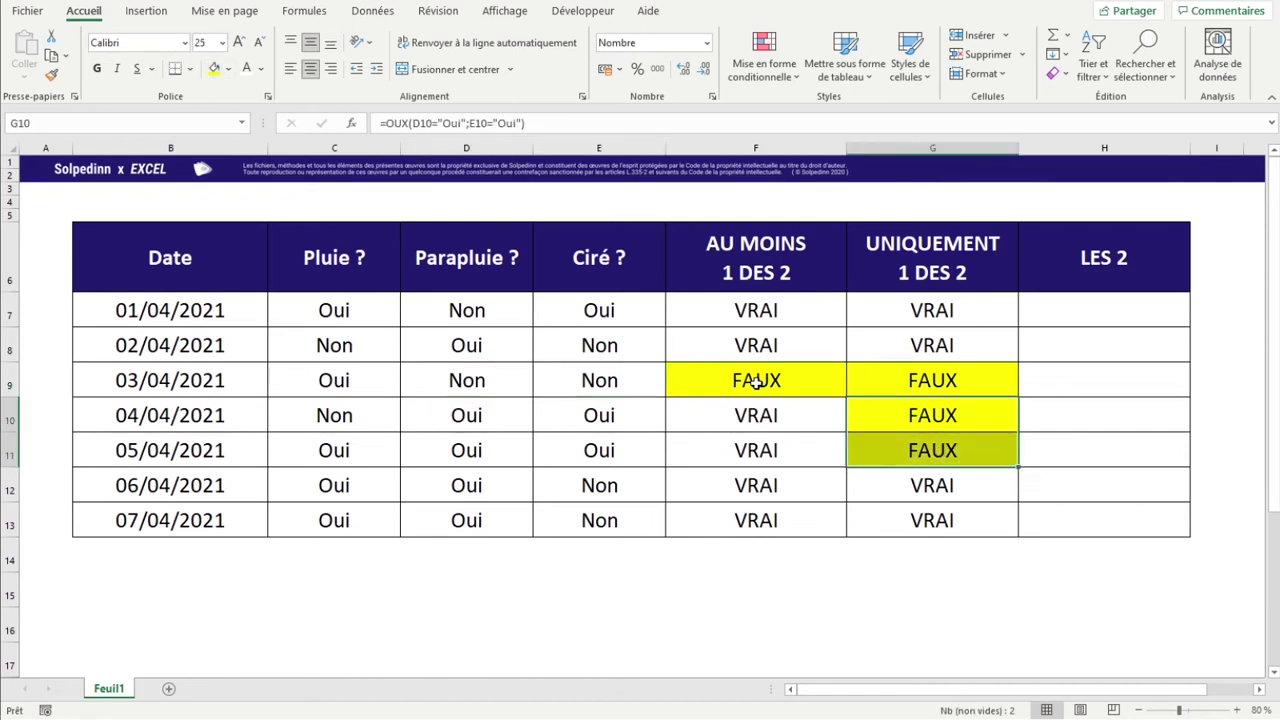
Compare the OU and OUX results for rows 10 and 11 with their Parapluie and Ciré answers, and inspect the formula in G10
{"action": "left_click", "coordinate": [765, 148]}
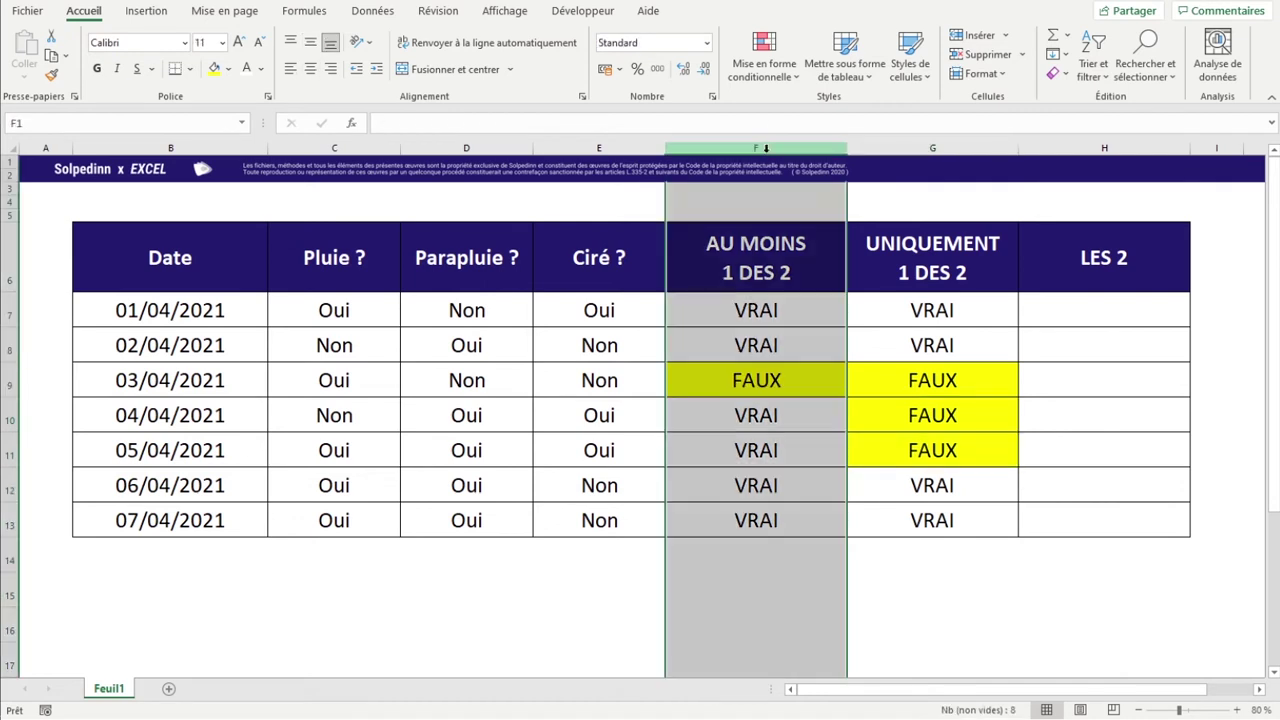
{"action": "left_click_drag", "start_coordinate": [797, 418], "coordinate": [765, 450]}
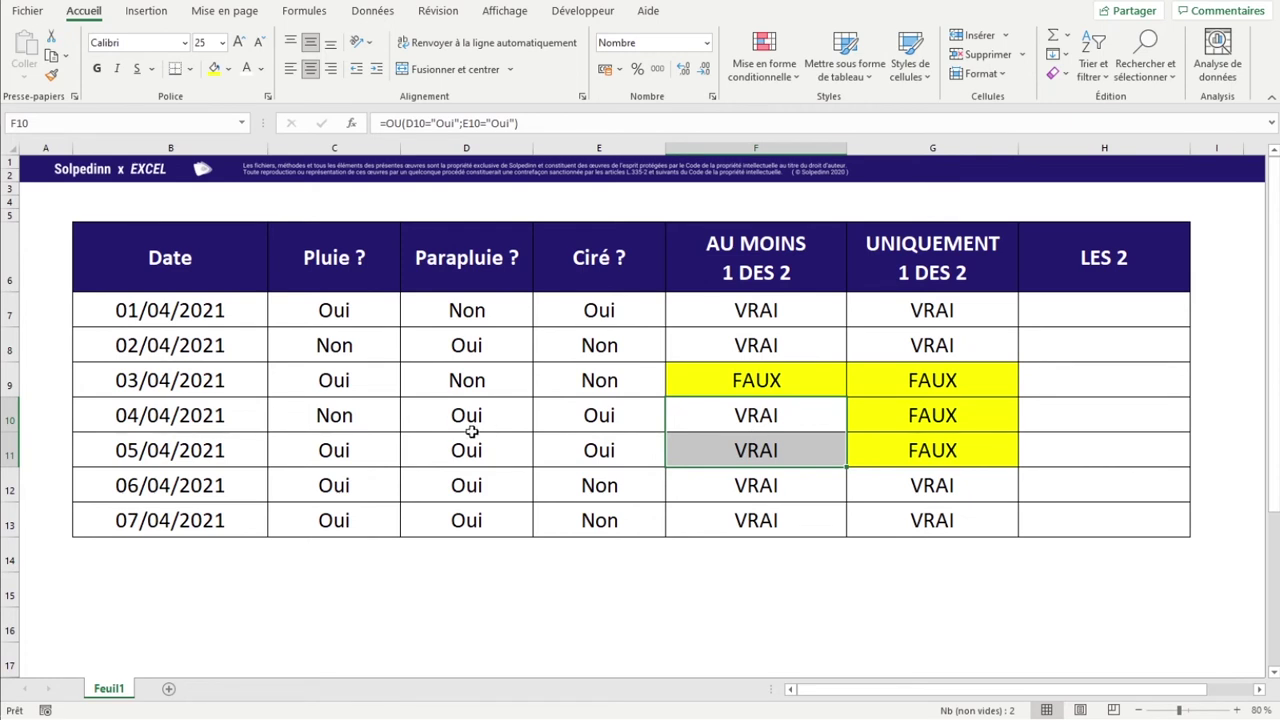
{"action": "left_click_drag", "start_coordinate": [457, 418], "coordinate": [597, 446]}
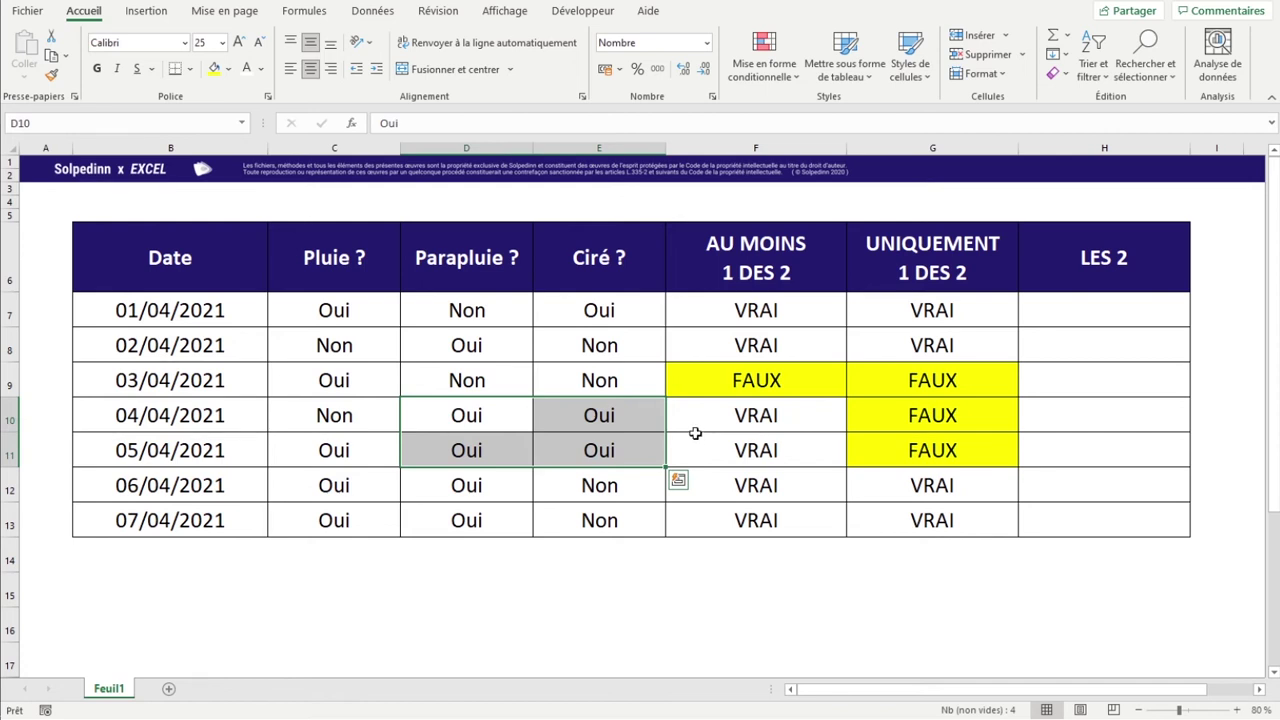
{"action": "left_click", "coordinate": [894, 437]}
{"action": "left_click", "coordinate": [926, 408]}
{"action": "double_click", "coordinate": [968, 410]}
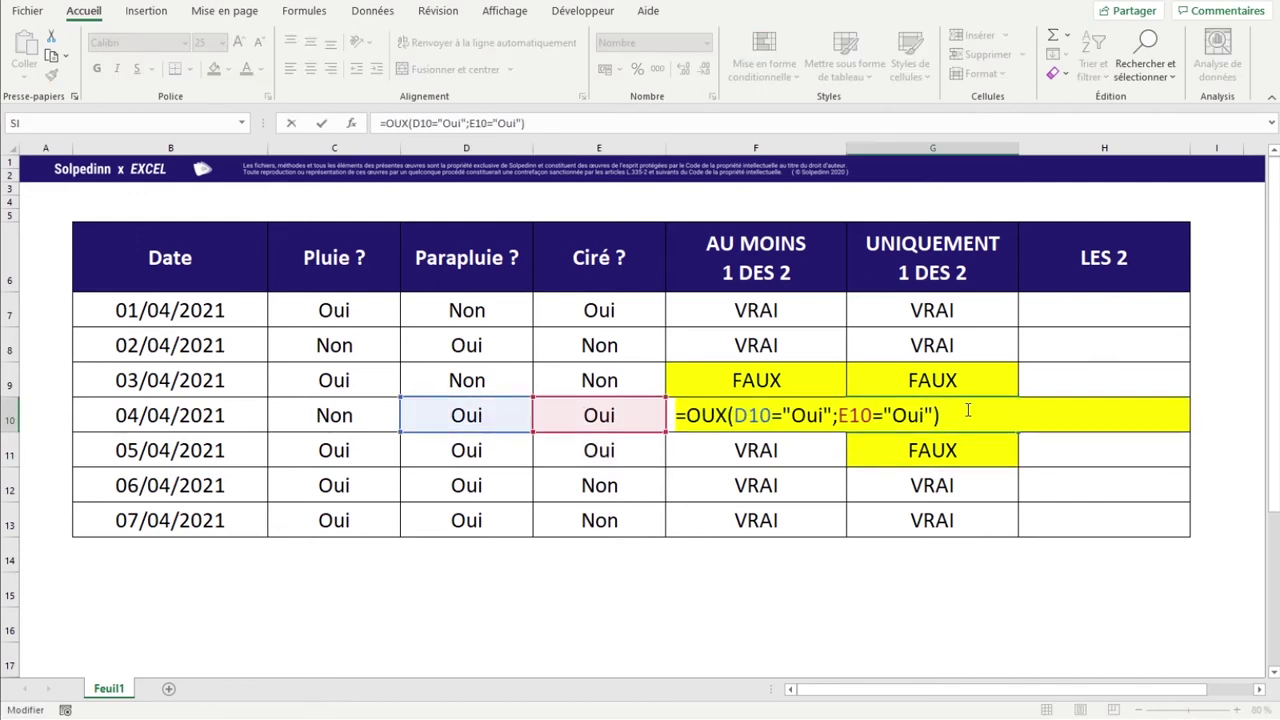
{"action": "key", "text": "Return"}
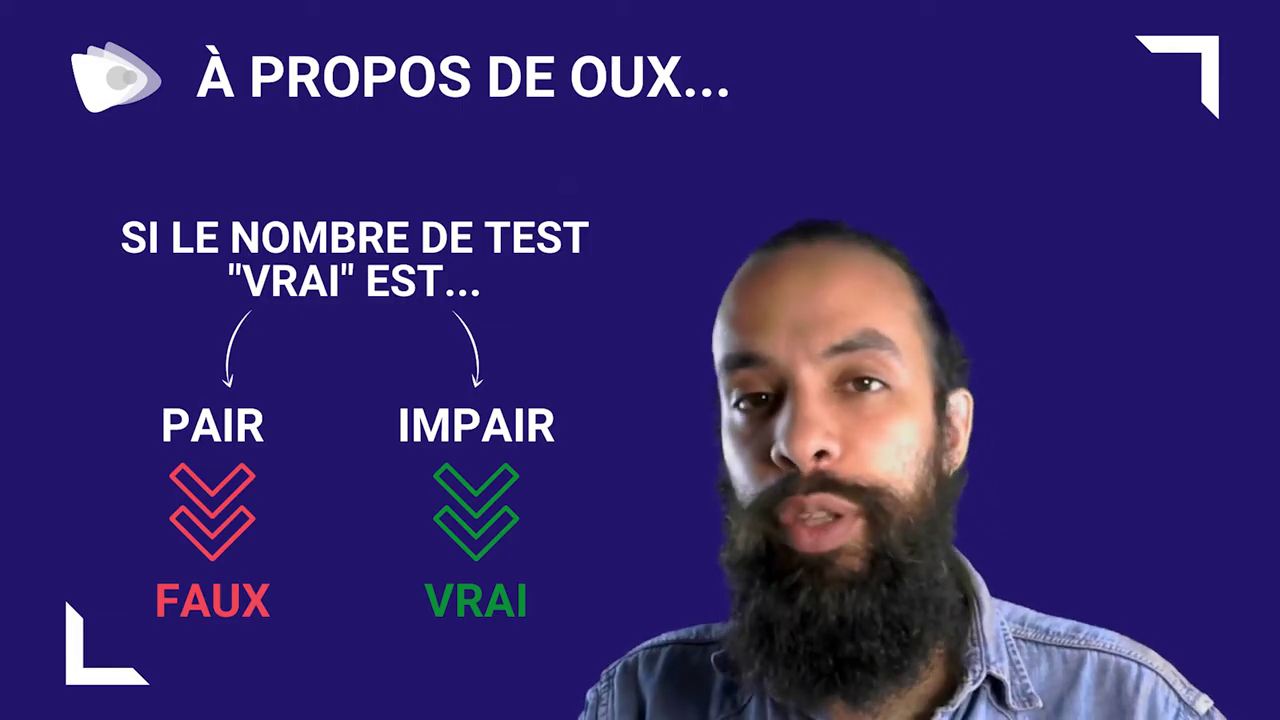